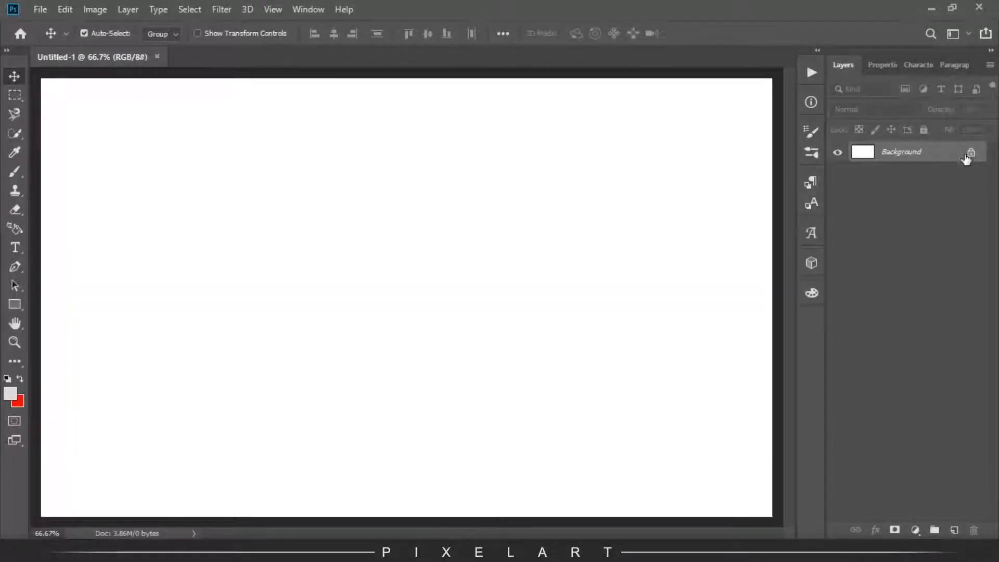
Unlock the background layer, place 2700.jpg from the desktop and enlarge it to span the canvas width
click(971, 154)
key(ctrl+minus)
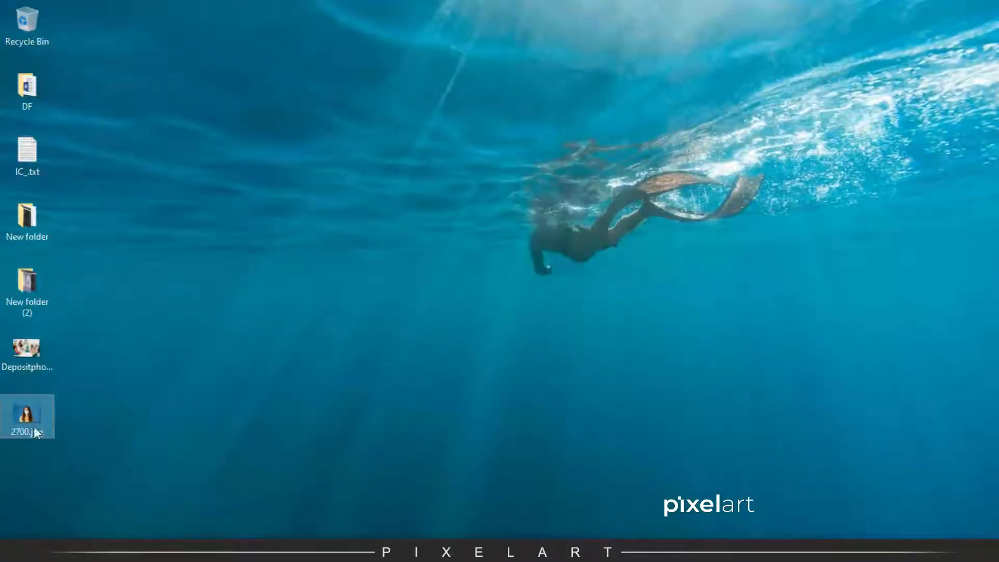
drag(34, 430, 446, 277)
key(alt+Tab)
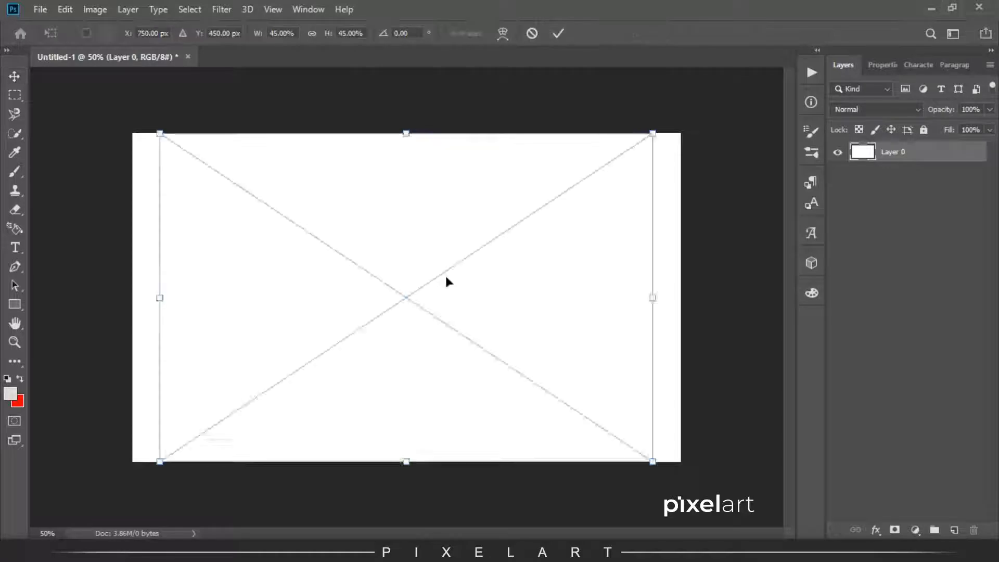
drag(656, 134, 697, 135)
key(Return)
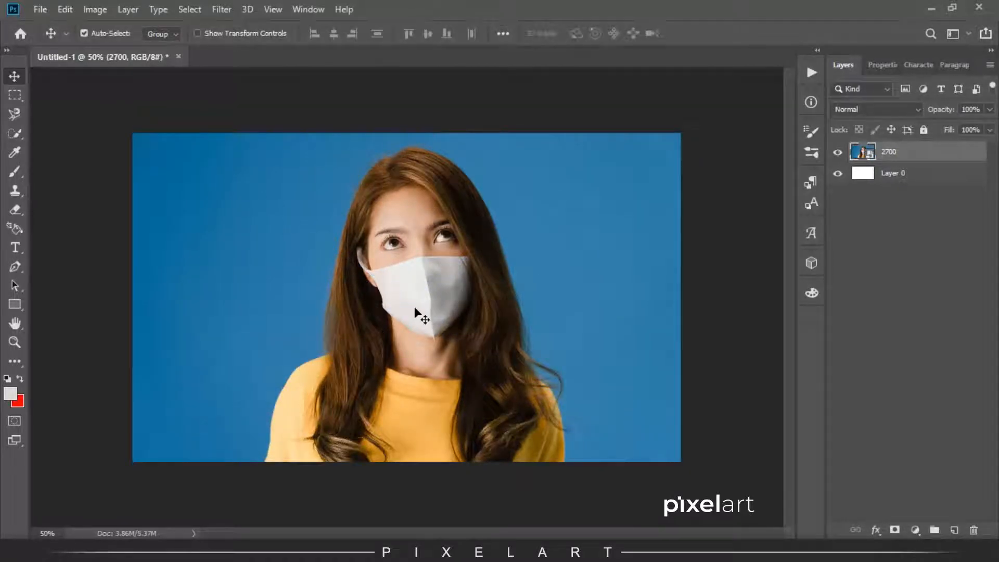
key(ctrl+plus)
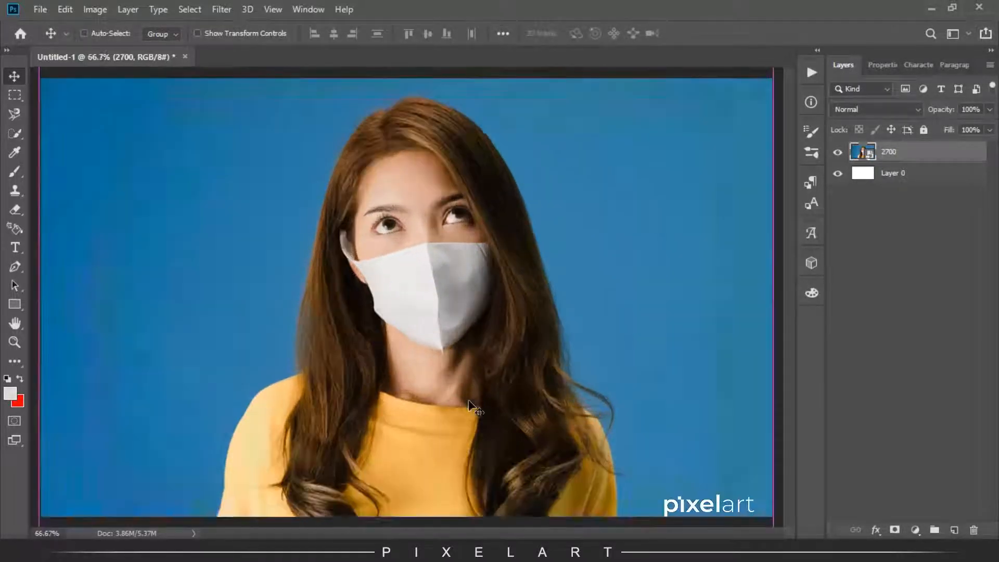
key(ctrl+plus)
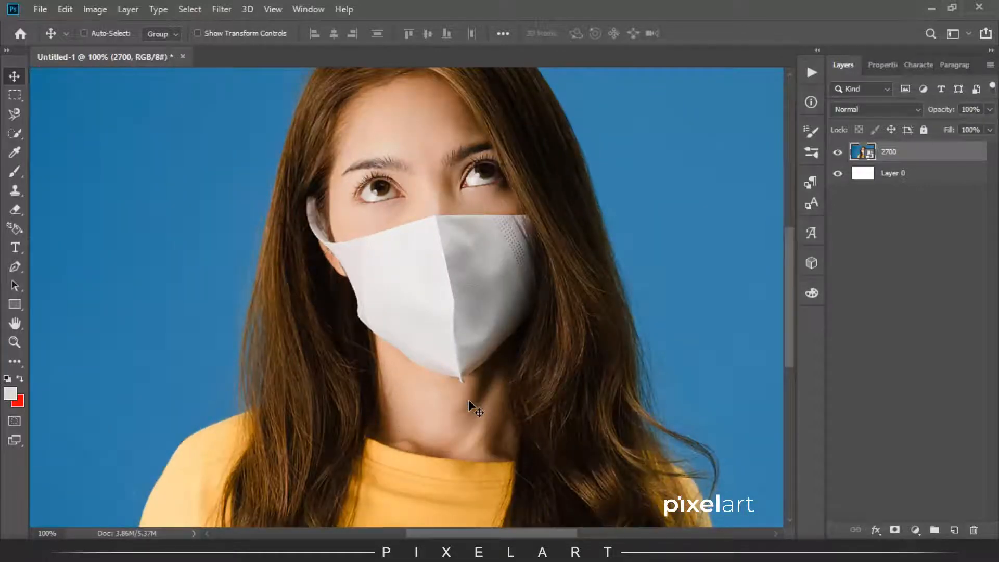
key(ctrl+plus)
key(ctrl+minus)
key(ctrl+minus)
key(ctrl+minus)
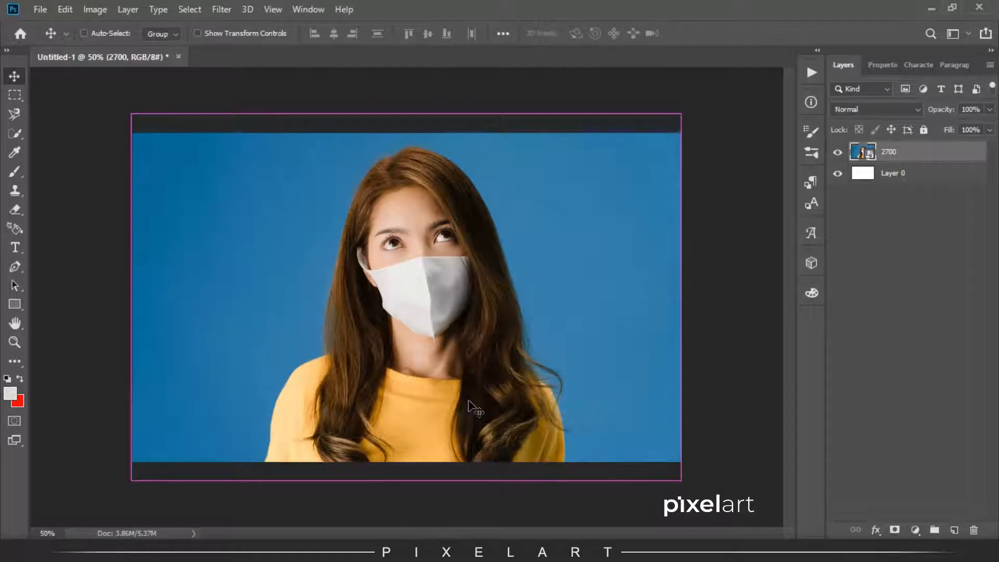
key(ctrl+0)
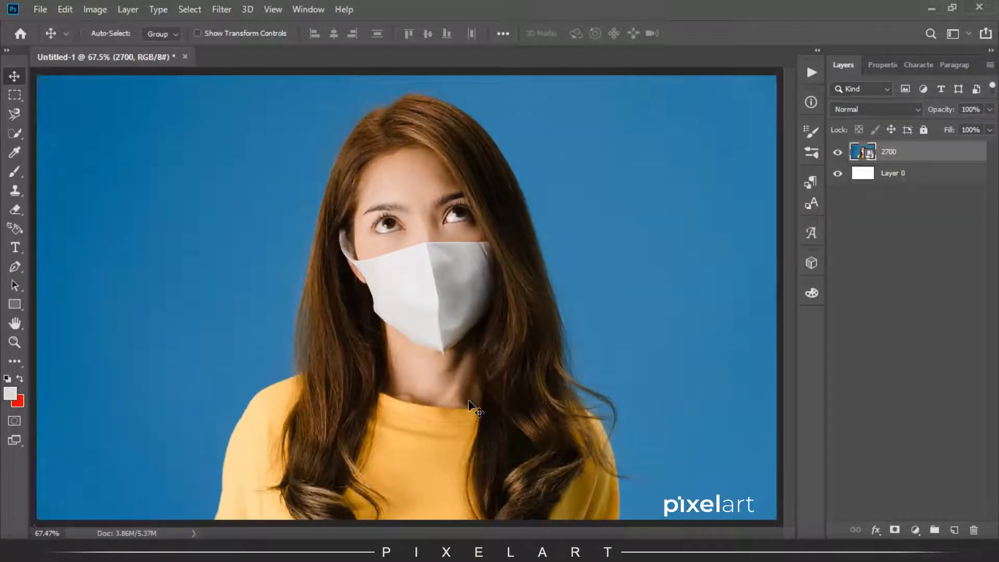
Rasterize the placed 2700 photo layer
key(ctrl+plus)
key(ctrl+plus)
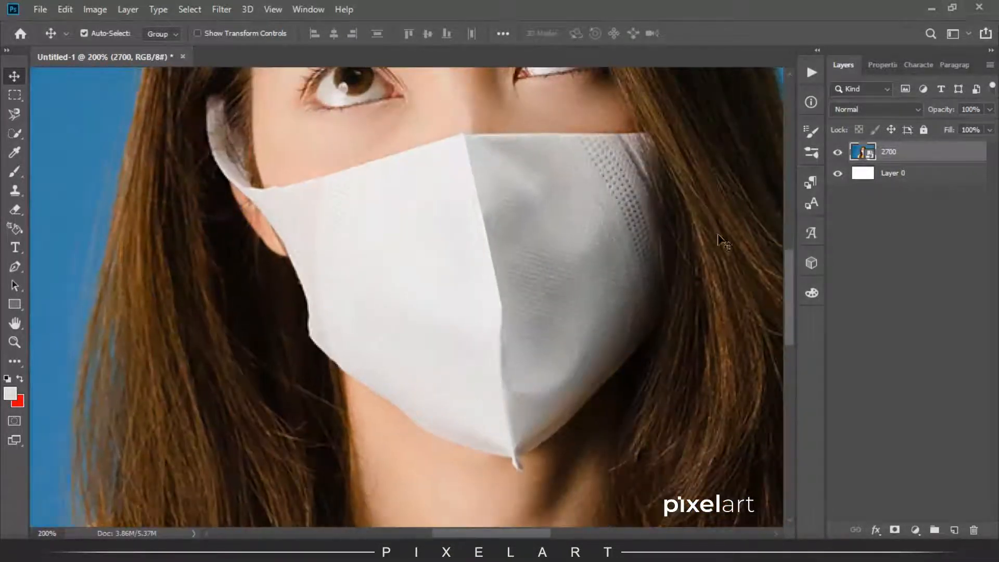
right_click(929, 155)
click(928, 153)
right_click(951, 154)
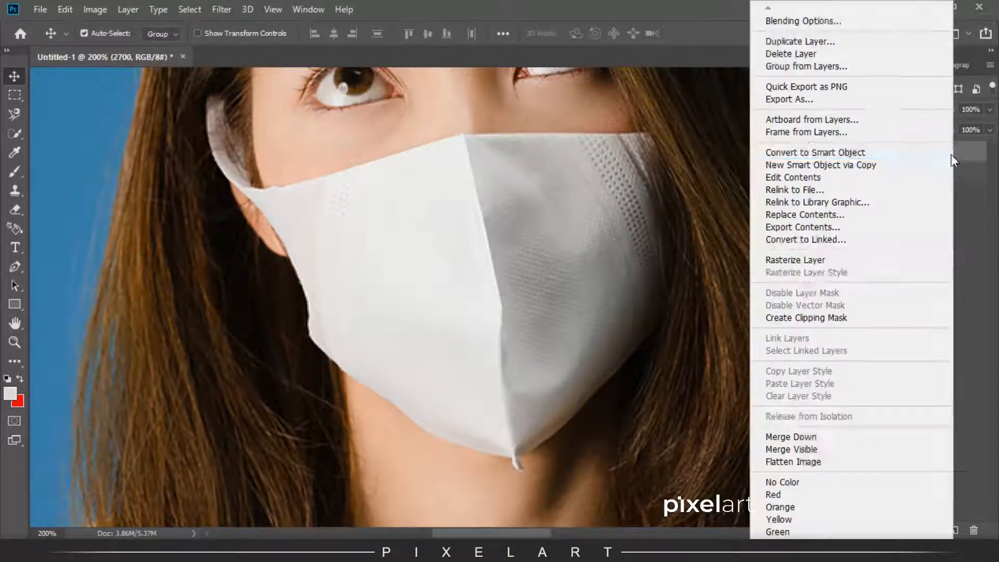
click(795, 260)
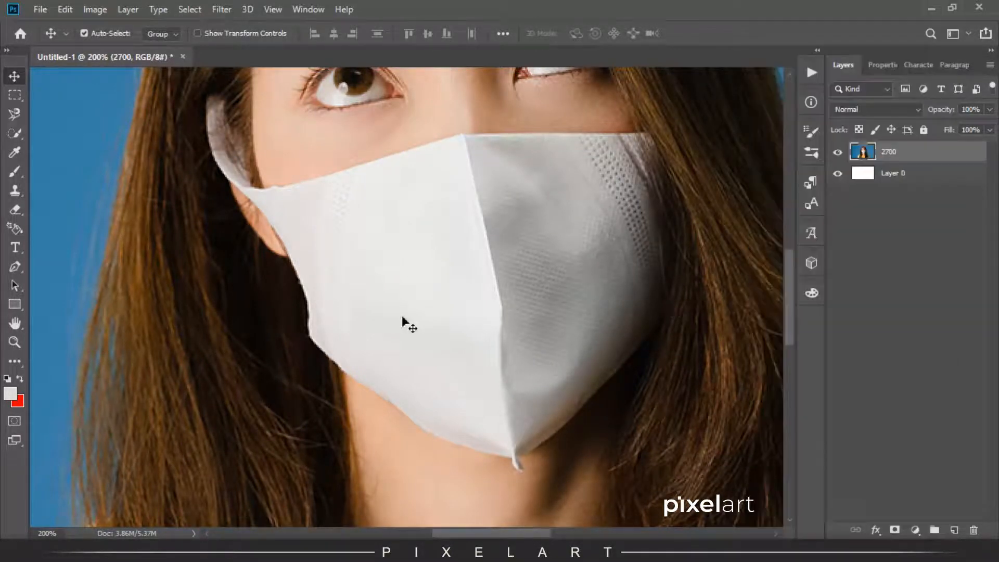
Start a Pen tool path at the face mask's lower left corner and trace its left edge up to the ear loop
key(p)
key(ctrl+plus)
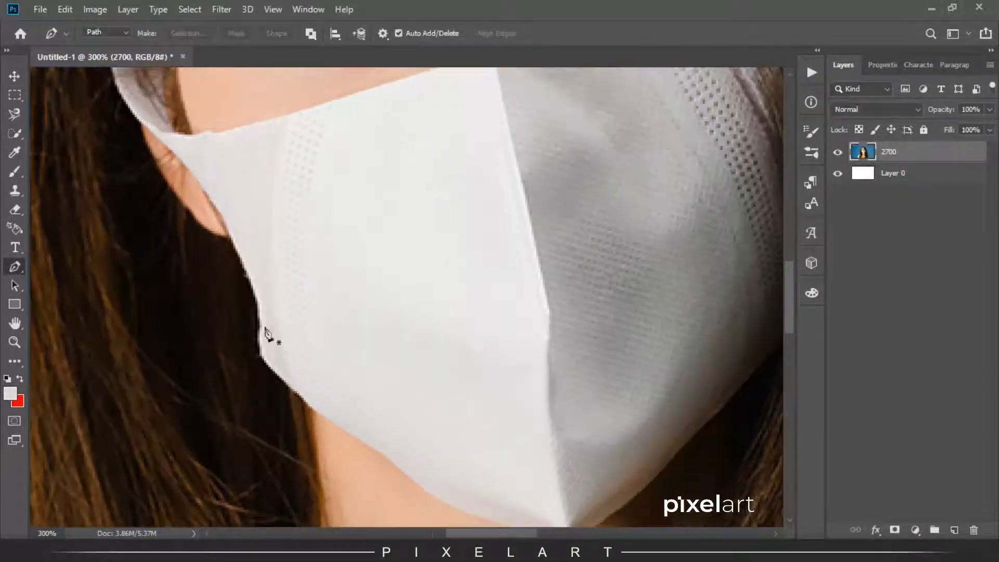
click(260, 356)
drag(229, 235, 189, 150)
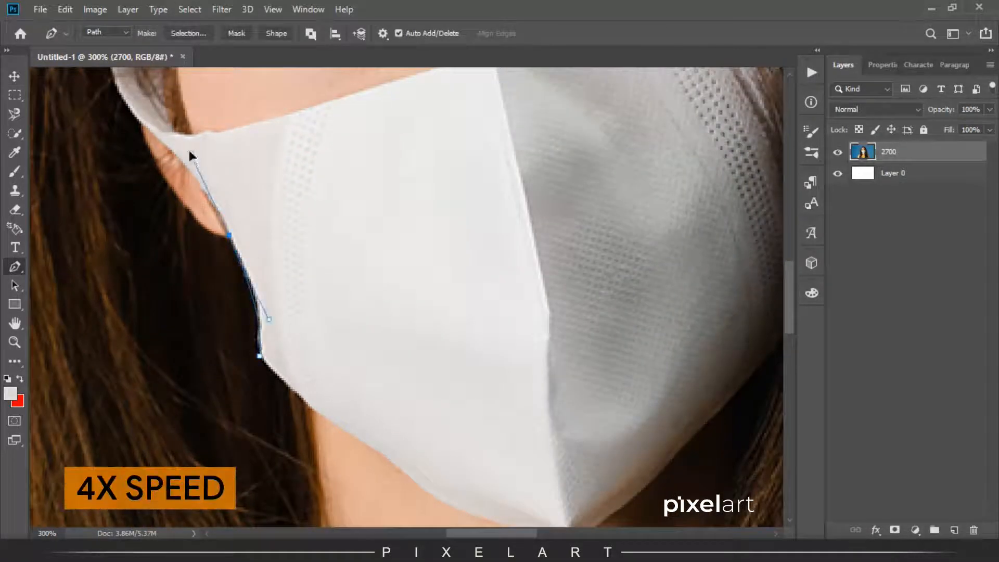
key(ctrl+z)
click(260, 318)
drag(248, 279, 236, 258)
alt+click(249, 279)
click(224, 225)
drag(151, 132, 102, 93)
alt+click(151, 133)
Continue the path along the mask's upper edge, over the nose peak to the corner beside the hair
drag(223, 134, 123, 309)
click(122, 308)
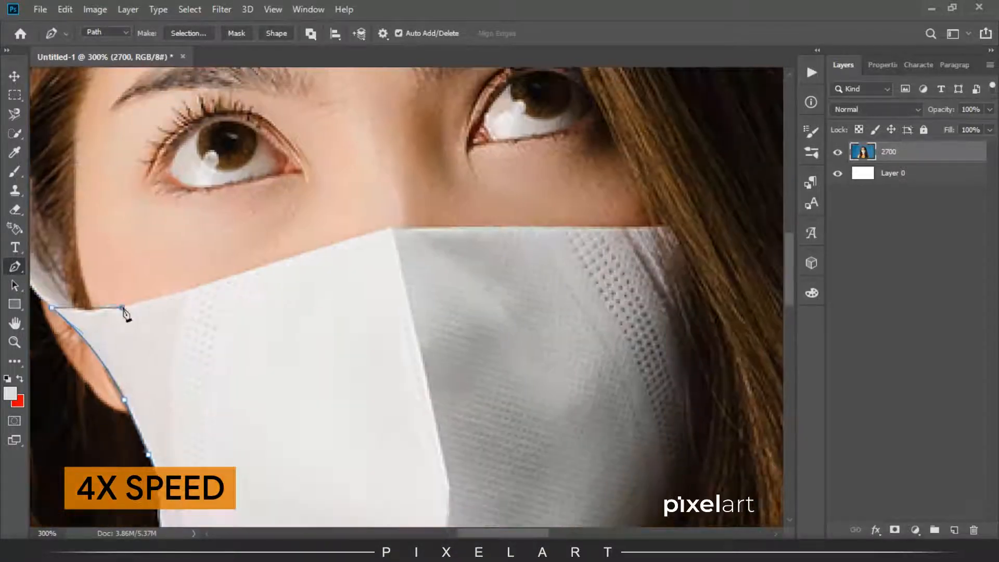
click(223, 279)
click(389, 226)
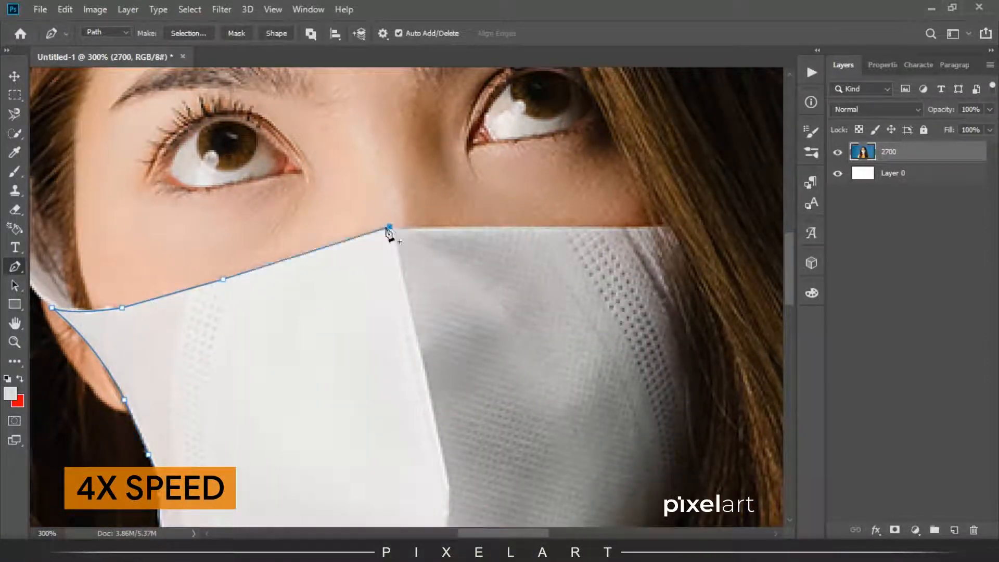
scroll(553, 205, right, 3)
click(547, 199)
Trace the mask's shaded right edge down to the small tip under the chin
scroll(569, 261, down, 3)
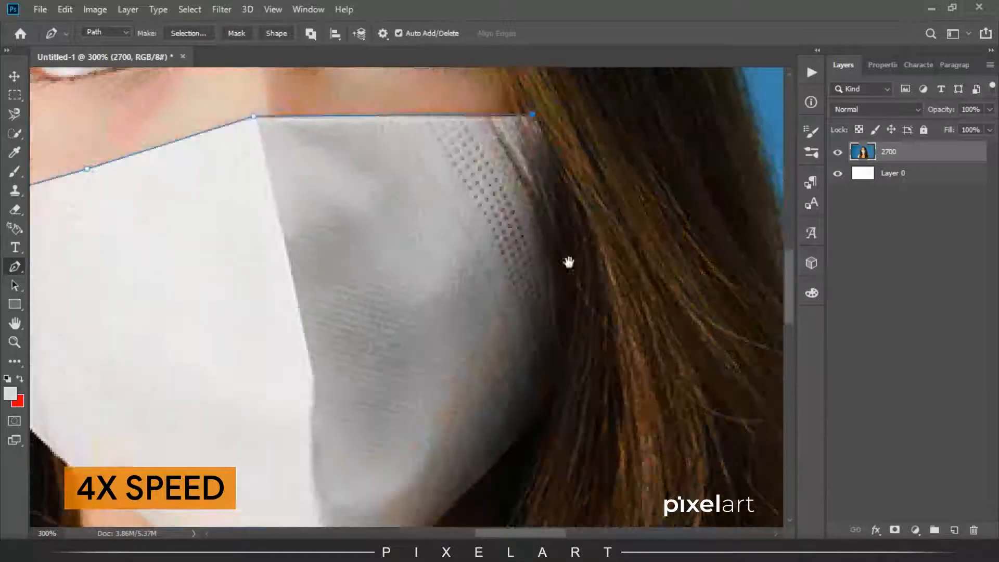
drag(560, 370, 515, 494)
alt+click(561, 370)
drag(553, 409, 622, 152)
drag(521, 246, 382, 327)
alt+click(521, 245)
alt+click(446, 322)
click(407, 345)
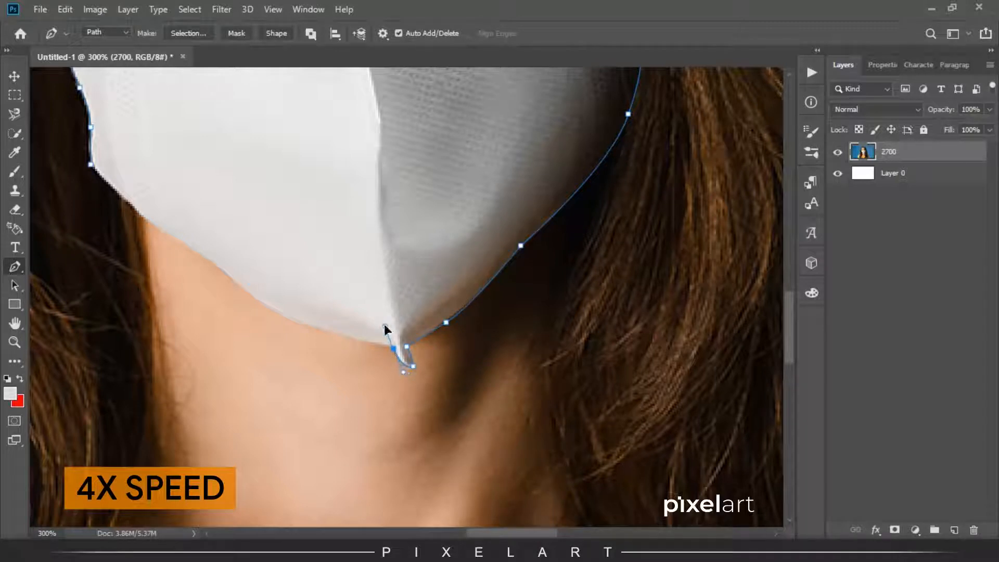
Trace the mask's lower left edge from the chin tip and close the path at its starting anchor
alt+click(393, 348)
drag(286, 315, 204, 249)
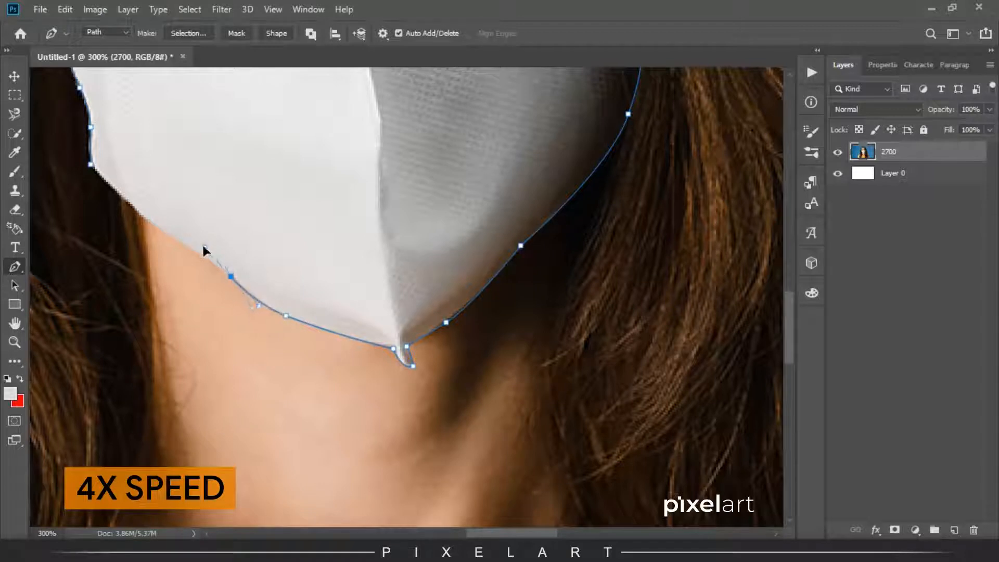
alt+click(231, 277)
click(172, 234)
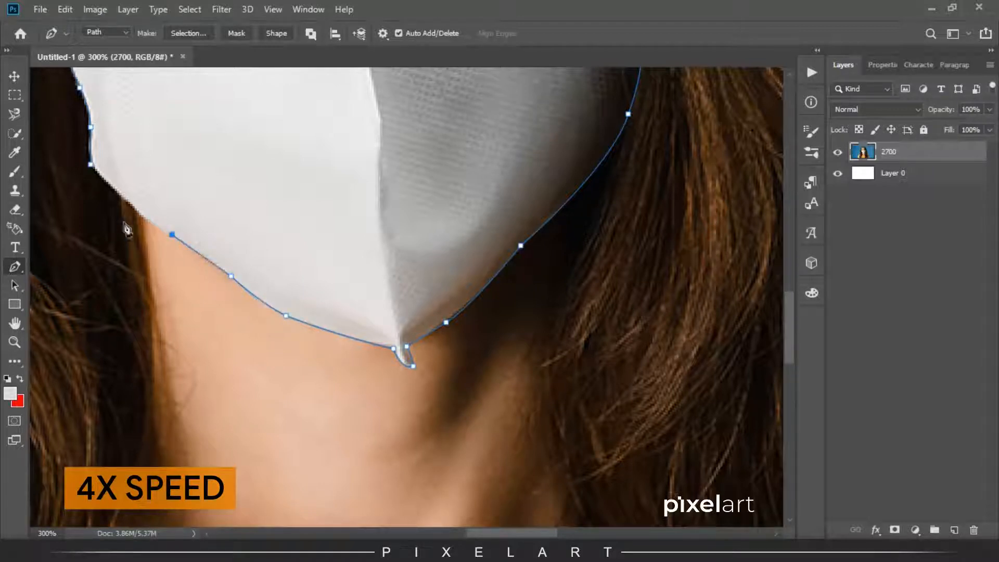
click(141, 211)
click(91, 164)
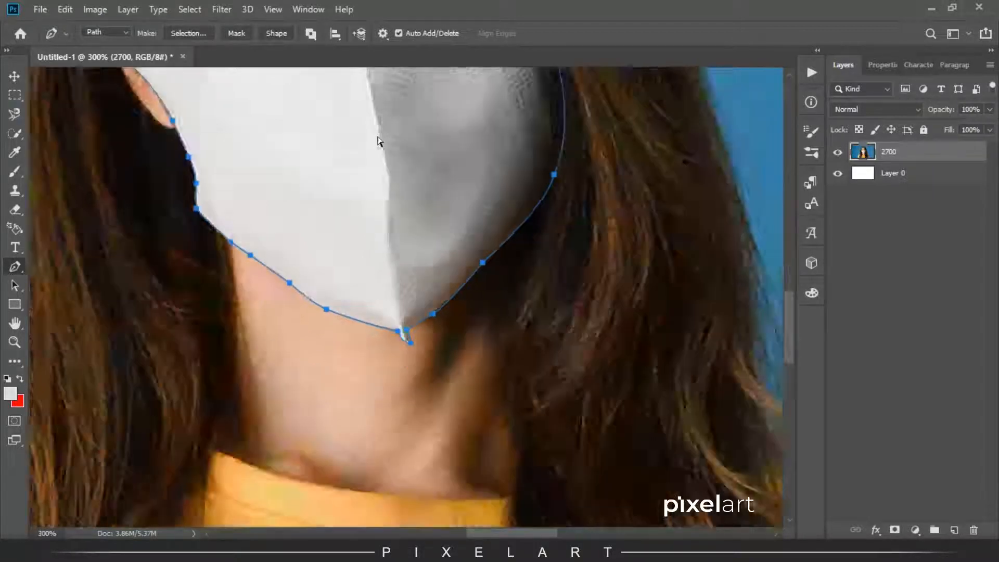
Convert the closed mask path into a selection and add a new layer above the photo
key(ctrl+1)
key(ctrl+Return)
key(v)
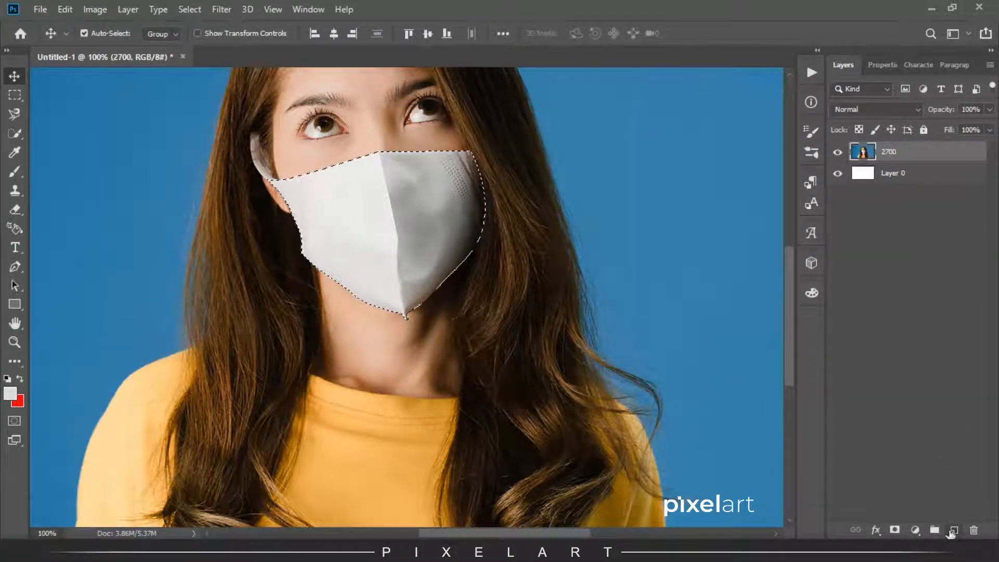
click(954, 531)
Try to copy the selected area from the new empty layer
click(69, 10)
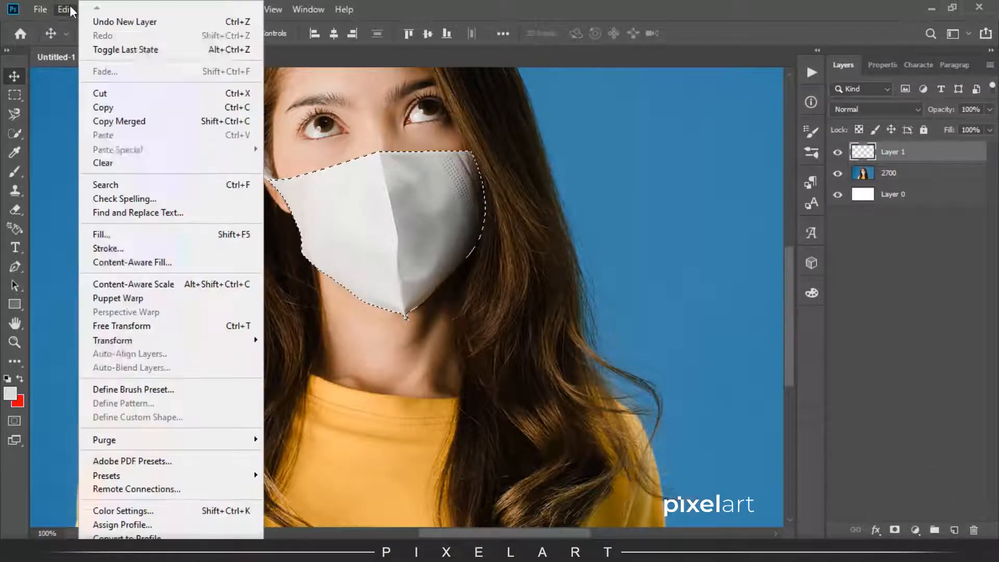
click(121, 108)
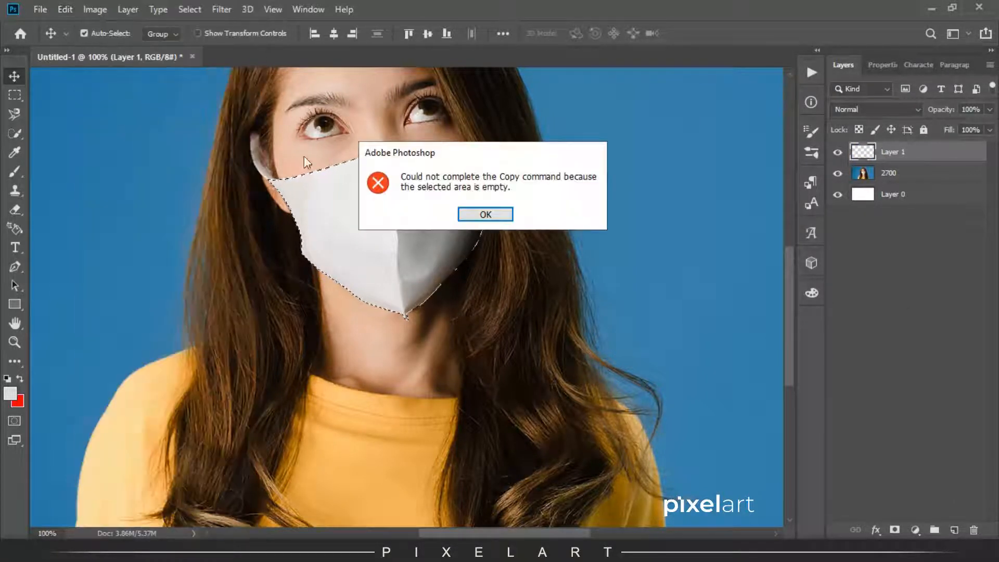
click(486, 214)
Copy the selected face mask area from the 2700 photo layer
click(931, 174)
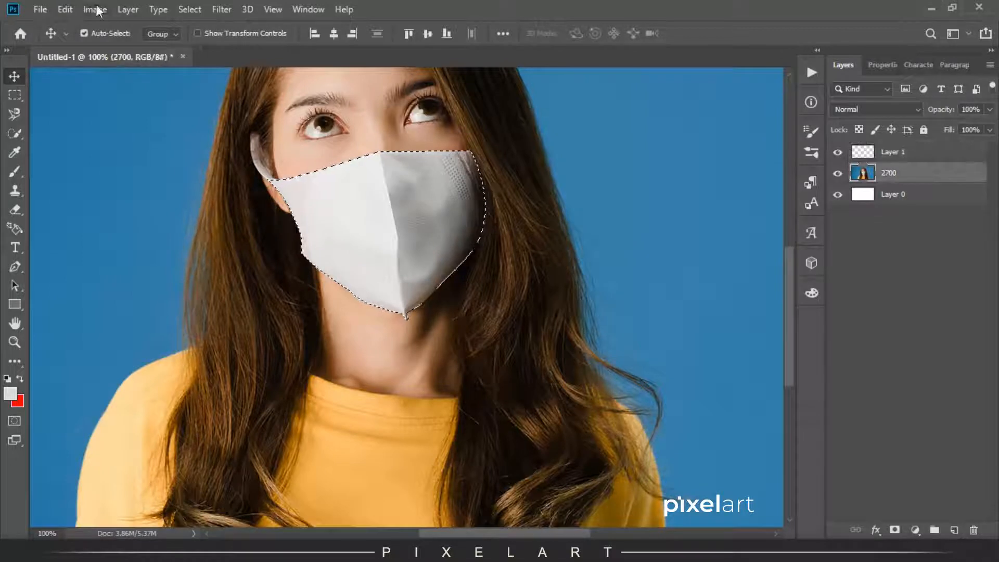
click(65, 10)
click(124, 107)
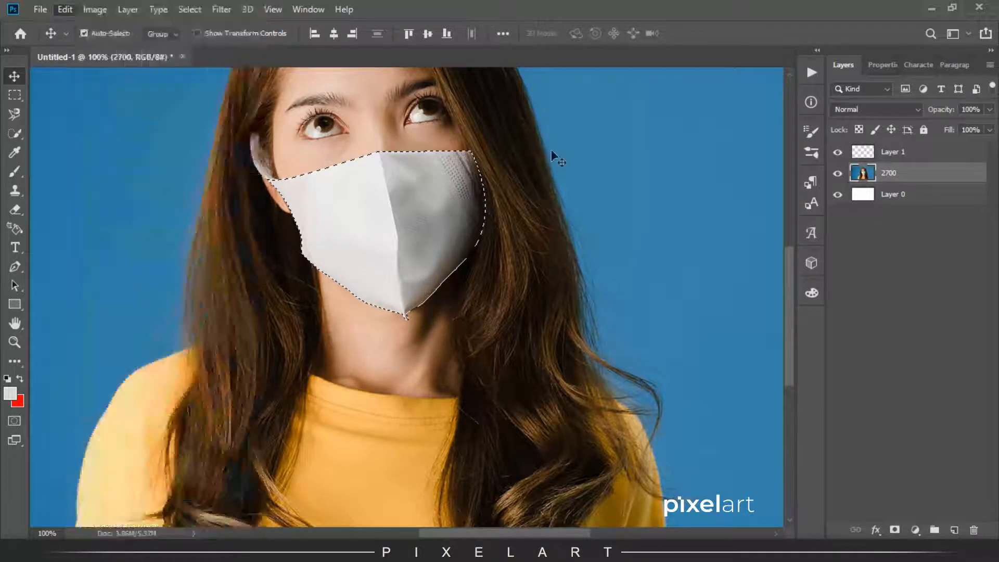
Paste the copied mask in place onto Layer 1 and check the cutout with the 2700 layer briefly hidden
click(897, 156)
click(65, 9)
mouse_move(196, 154)
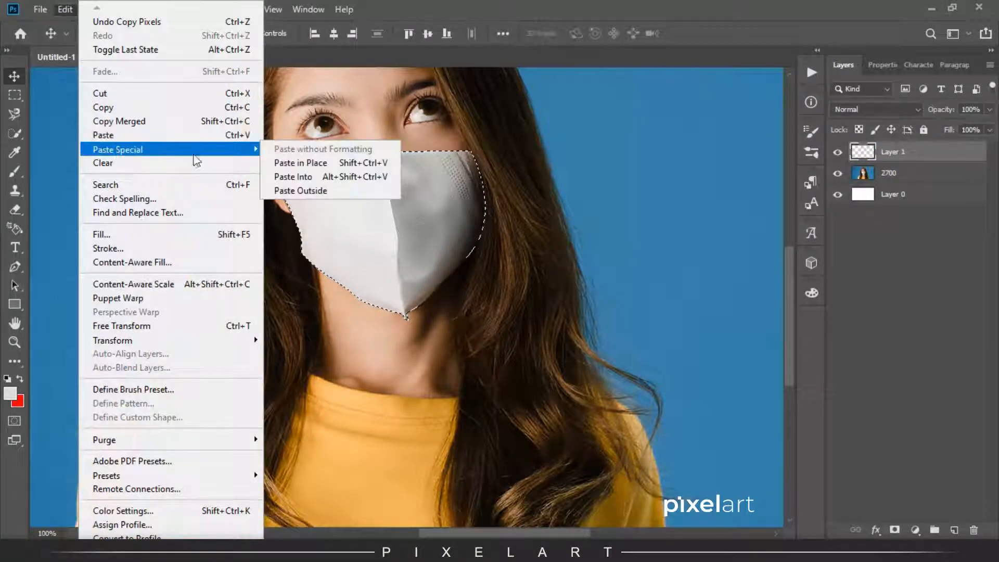
click(296, 163)
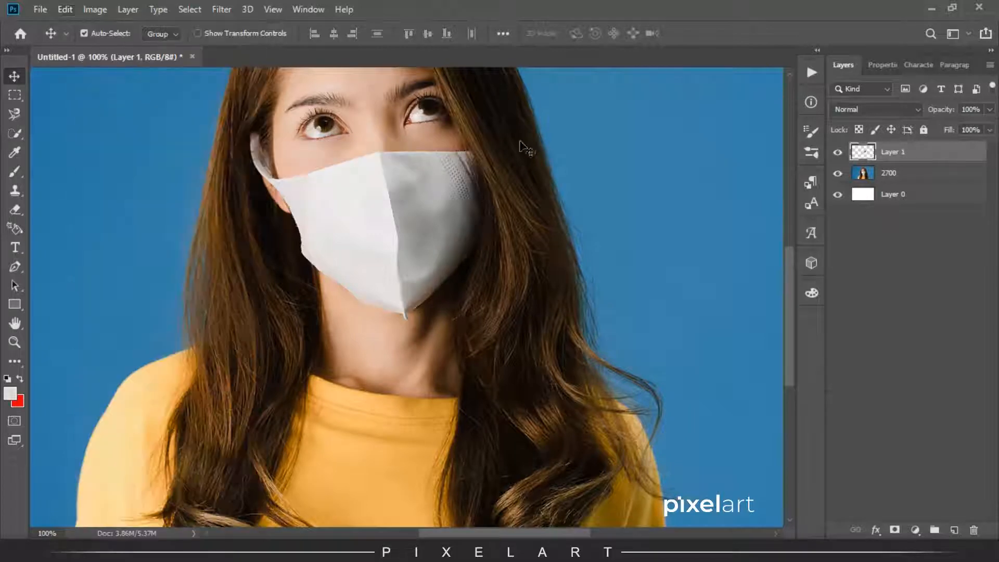
click(838, 174)
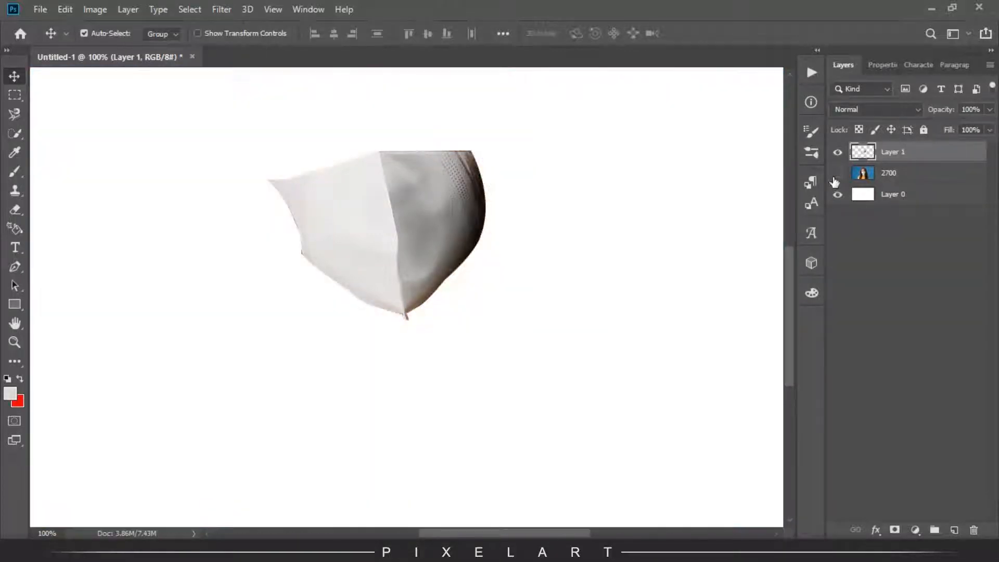
click(838, 173)
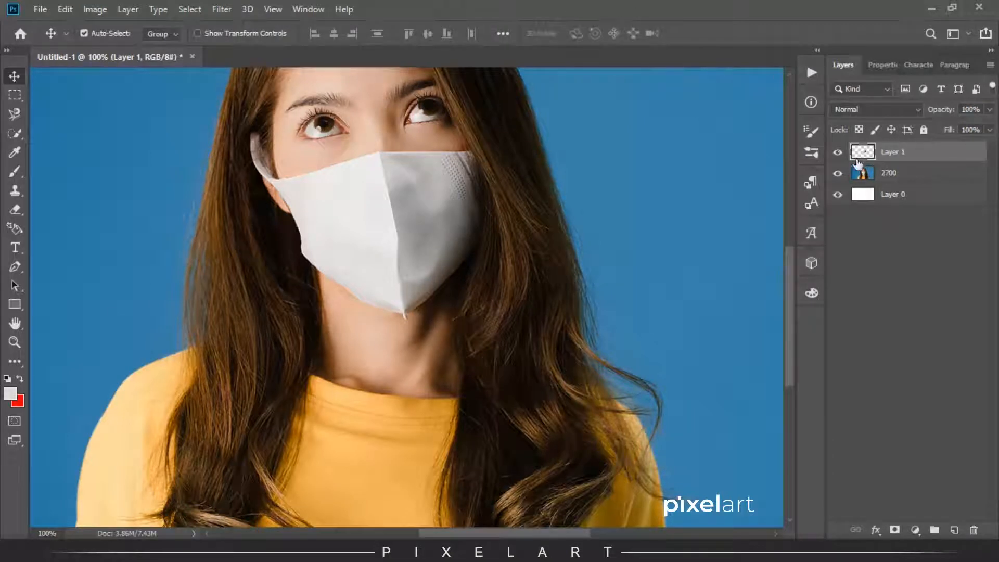
Draw a rectangle shape of about 329 × 240 px over the face mask
click(10, 303)
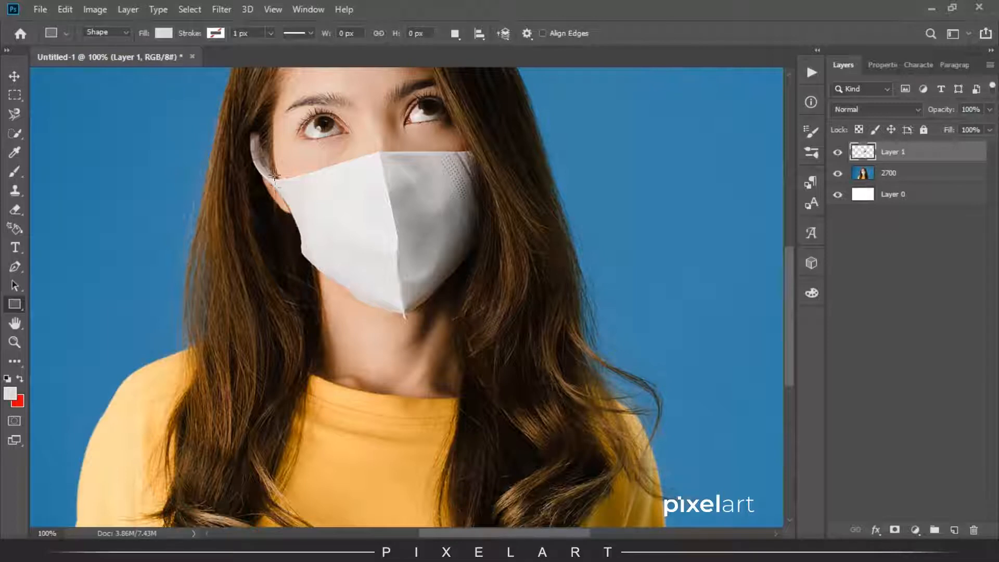
drag(268, 154, 509, 329)
click(15, 77)
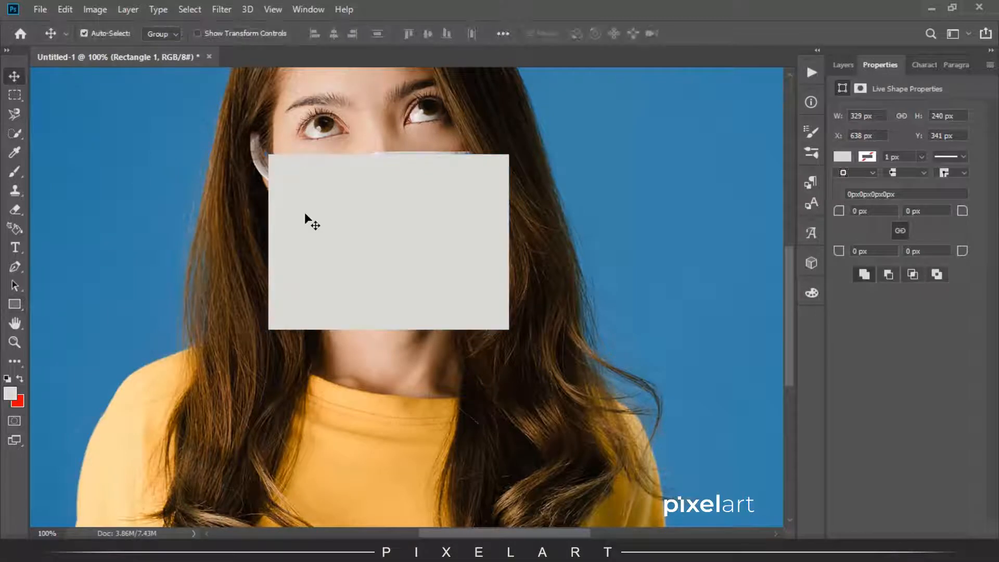
Fill the rectangle with the red background color ff0000 and return to the layer list
click(18, 402)
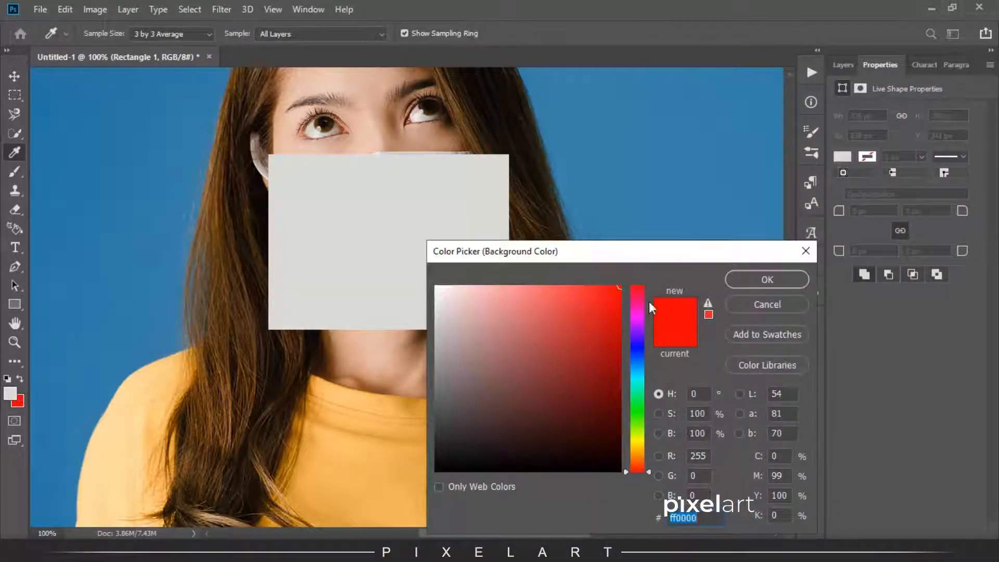
click(741, 279)
key(ctrl+BackSpace)
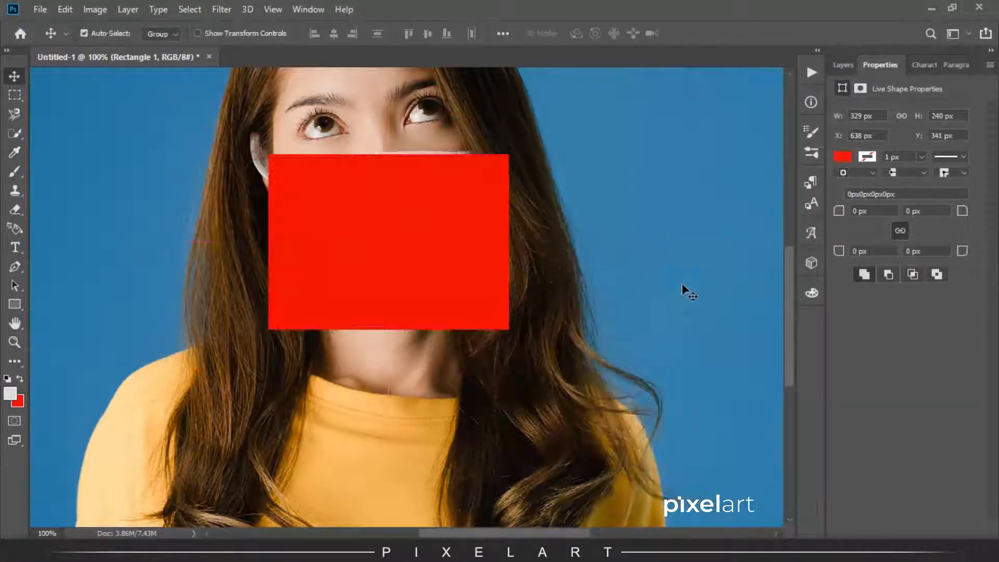
click(813, 71)
click(852, 67)
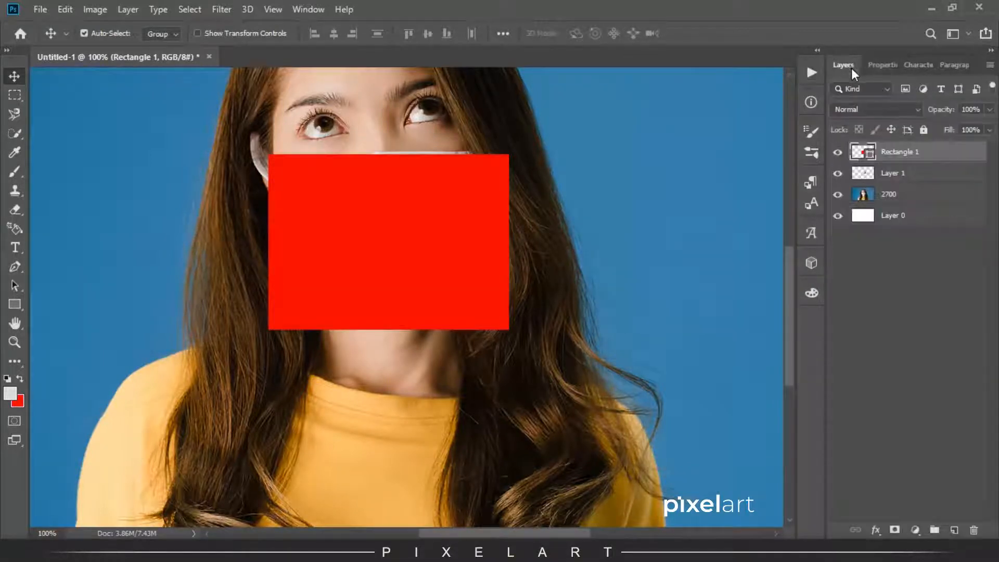
Nudge the red rectangle slightly up and to the left so it covers the mask's upper and left edges
key(Up)
key(Up)
key(Up)
key(Up)
key(Up)
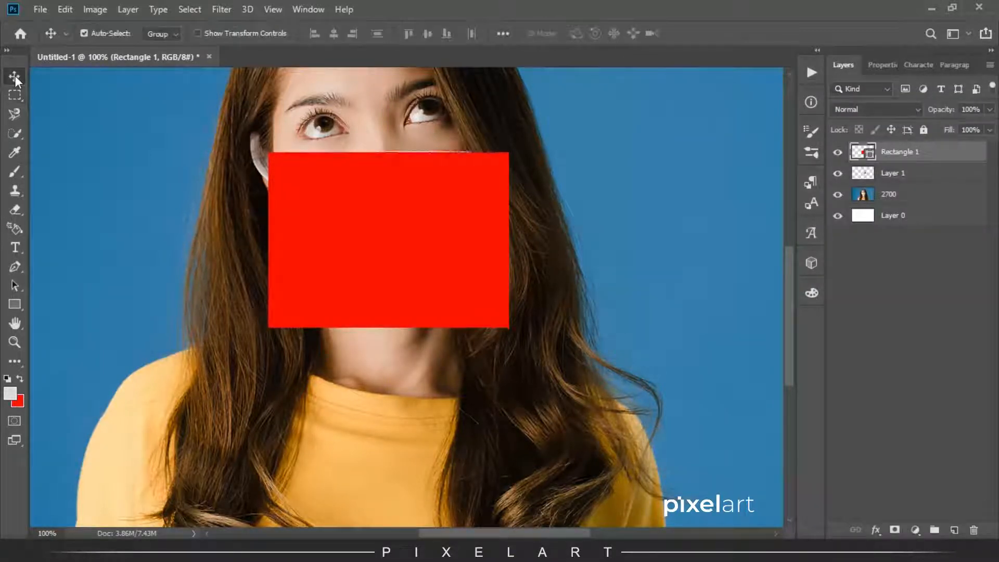
key(Left)
key(Left)
key(Left)
key(Left)
key(Left)
key(Left)
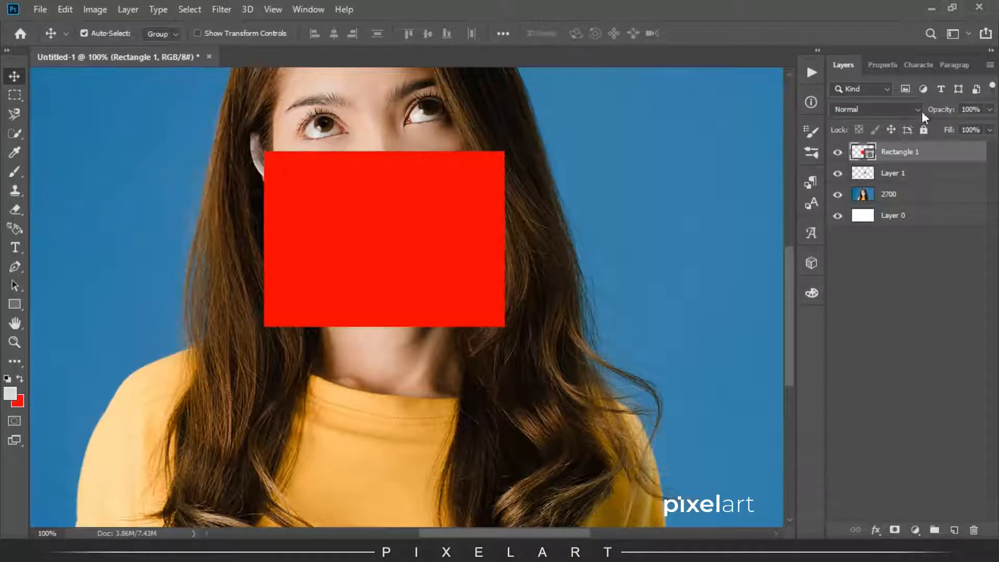
Lower the red rectangle's opacity to 51% and nudge it slightly up and to the left over the face mask
drag(951, 114, 908, 110)
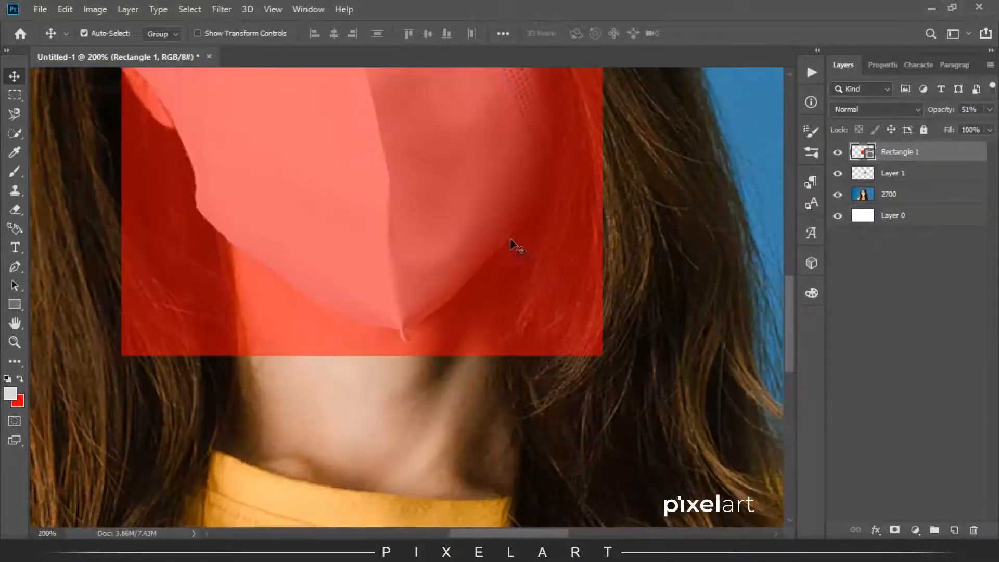
drag(507, 240, 502, 317)
key(shift+Up)
key(Up)
key(Up)
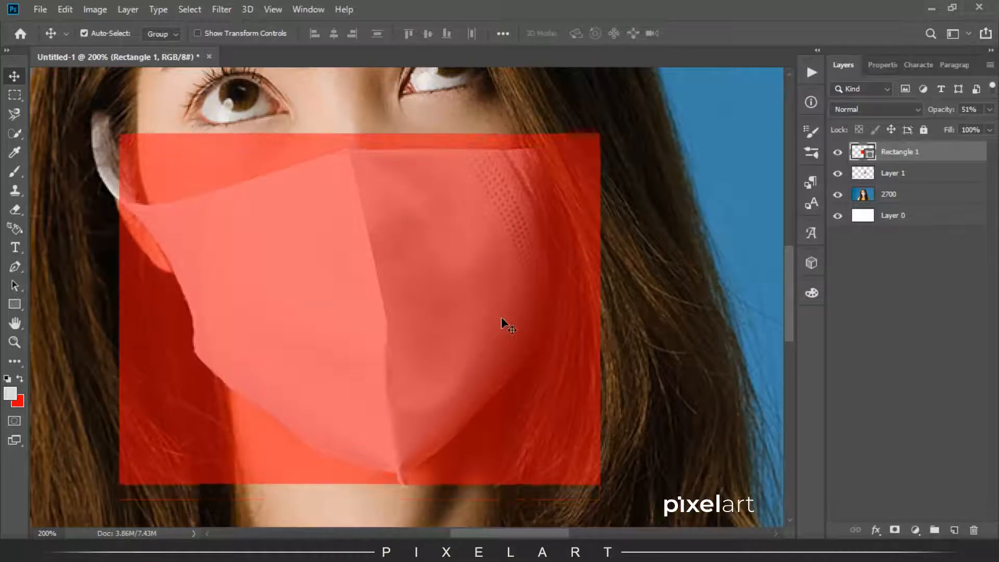
key(Left)
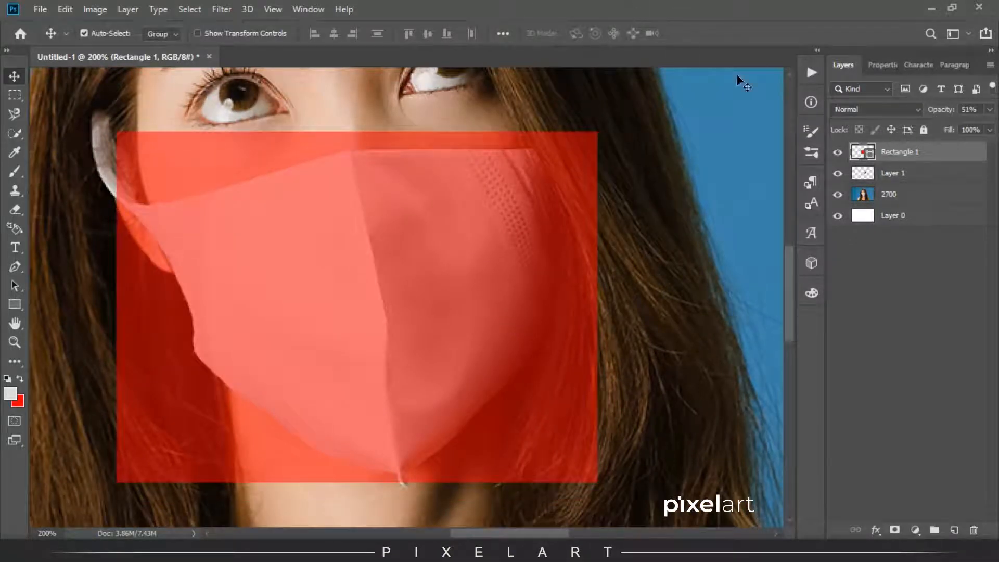
Rasterize the Rectangle 1 shape layer
right_click(942, 152)
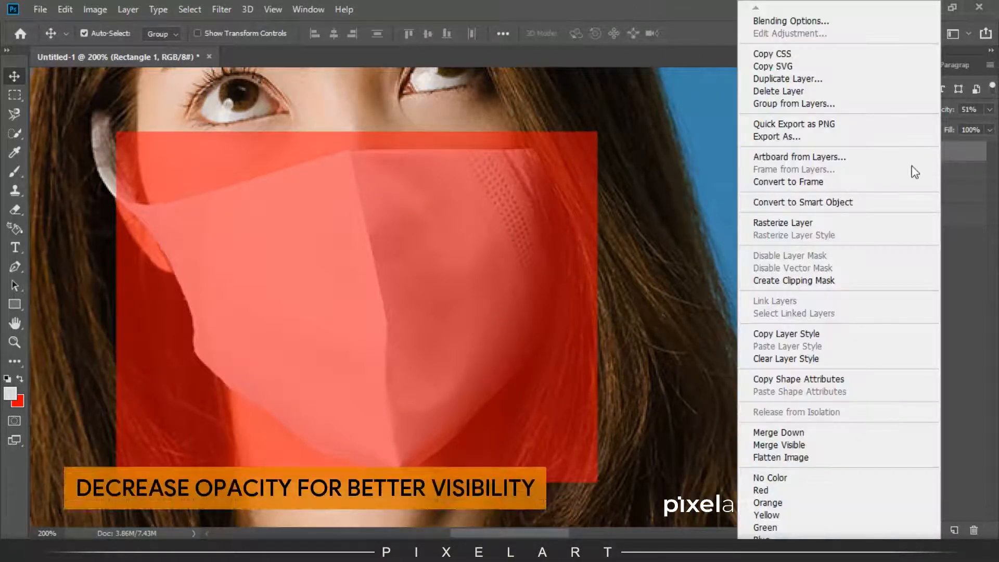
click(960, 156)
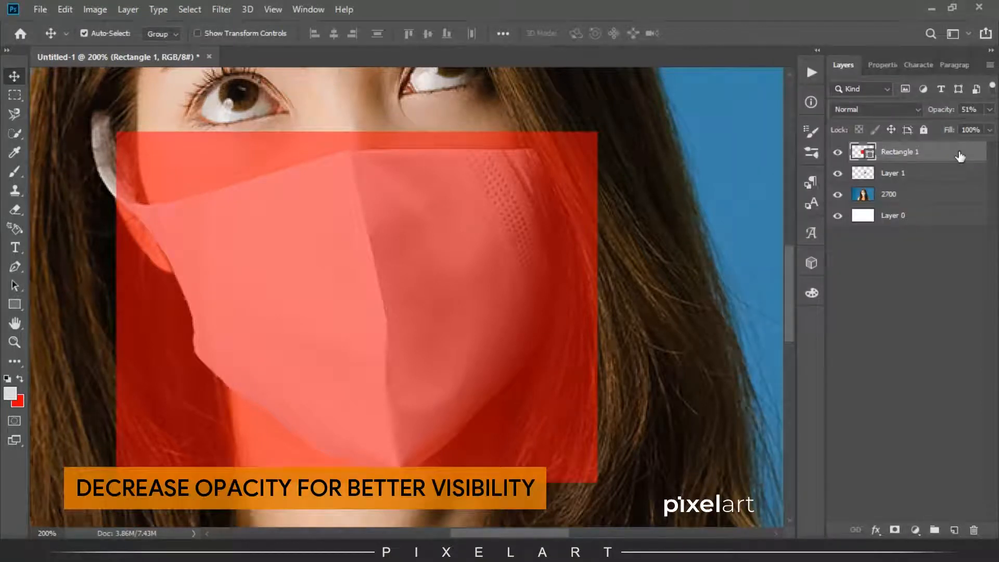
right_click(961, 156)
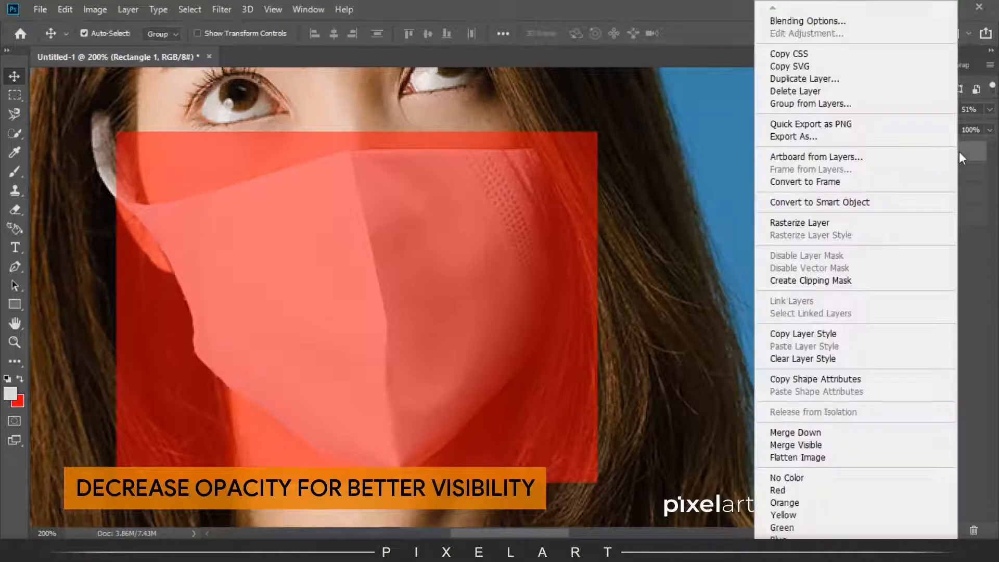
click(890, 228)
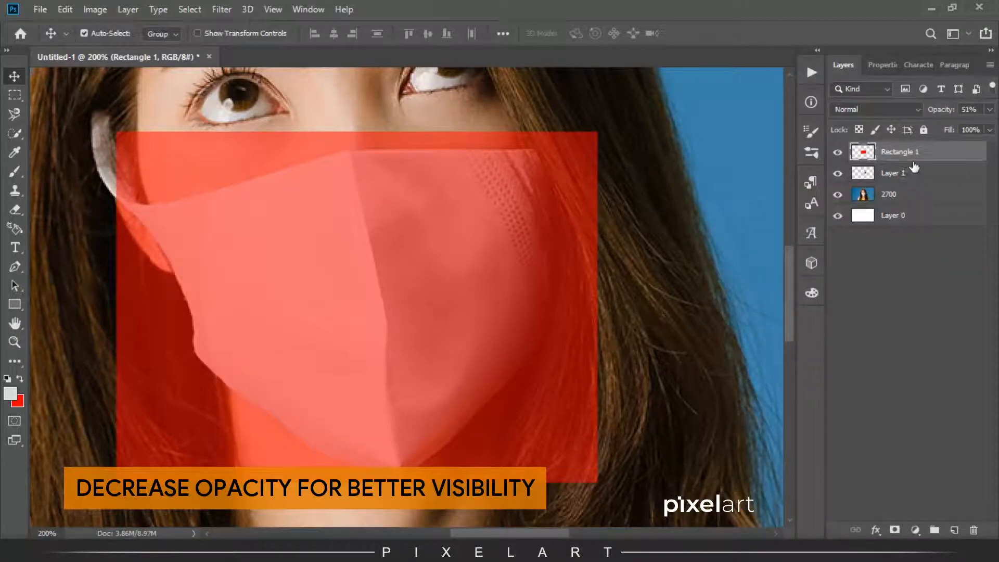
Warp the red rectangle so its two upper corners meet the mask's upper corners and its top edge follows the mask's rim
key(ctrl+t)
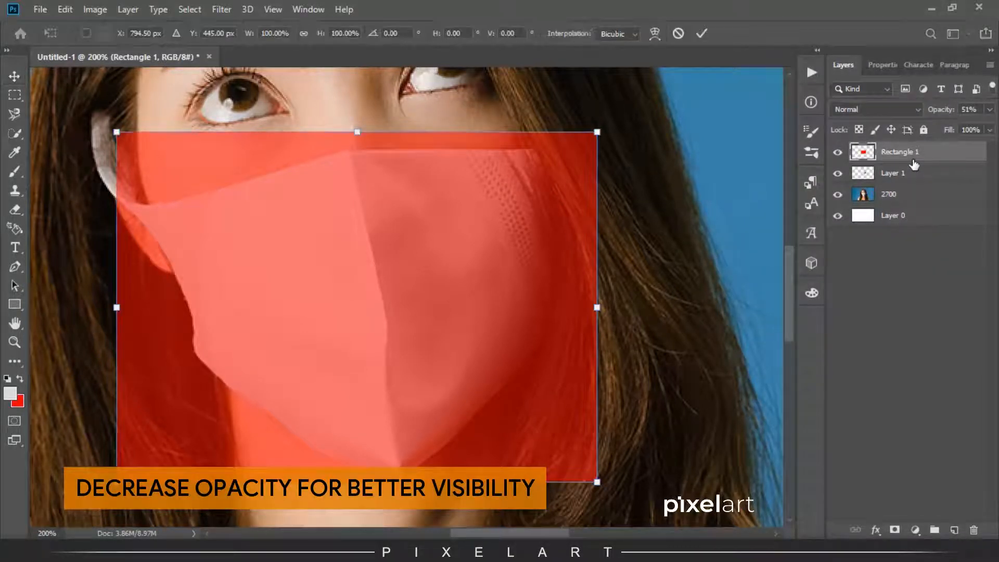
right_click(351, 244)
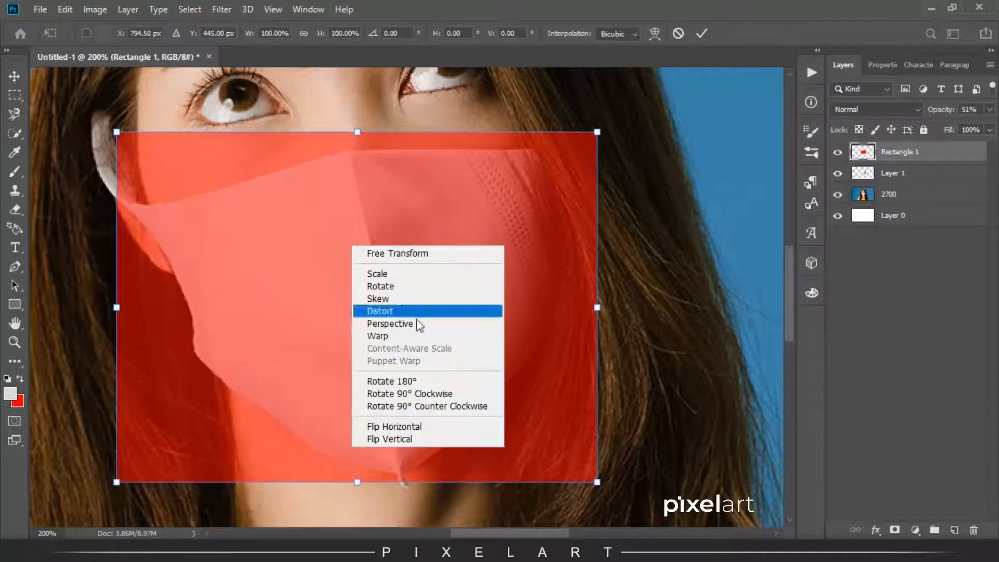
click(428, 337)
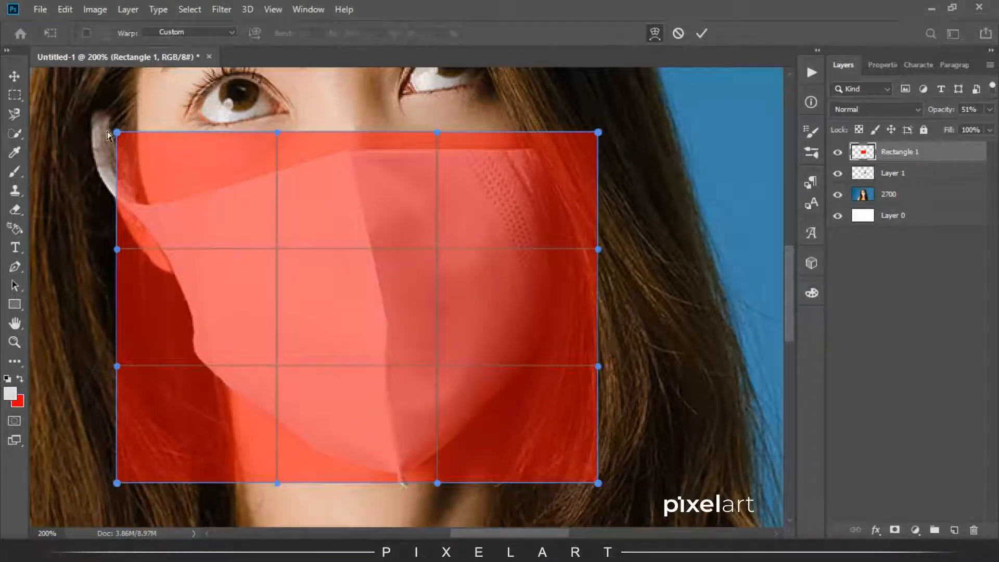
drag(117, 135, 124, 204)
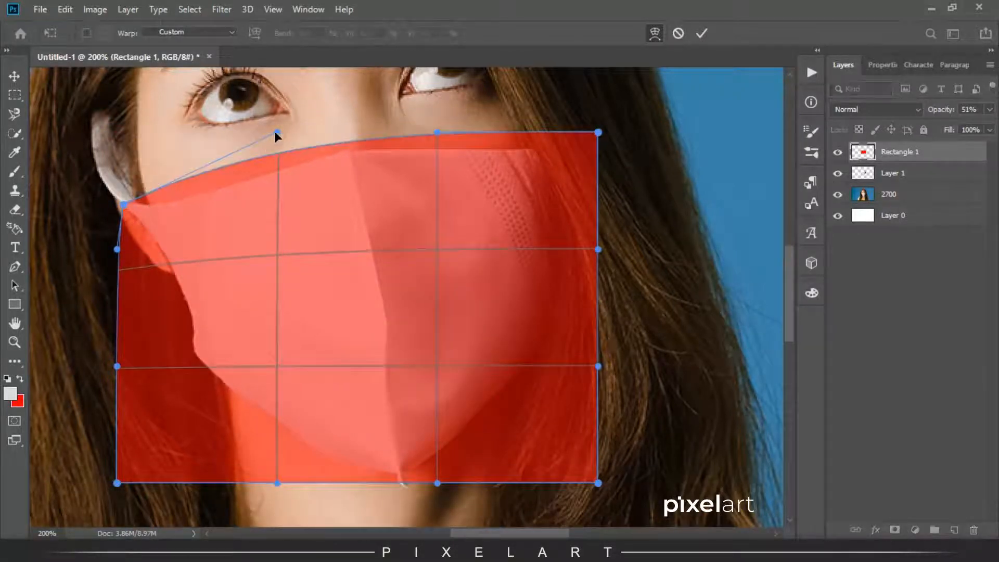
drag(276, 137, 190, 206)
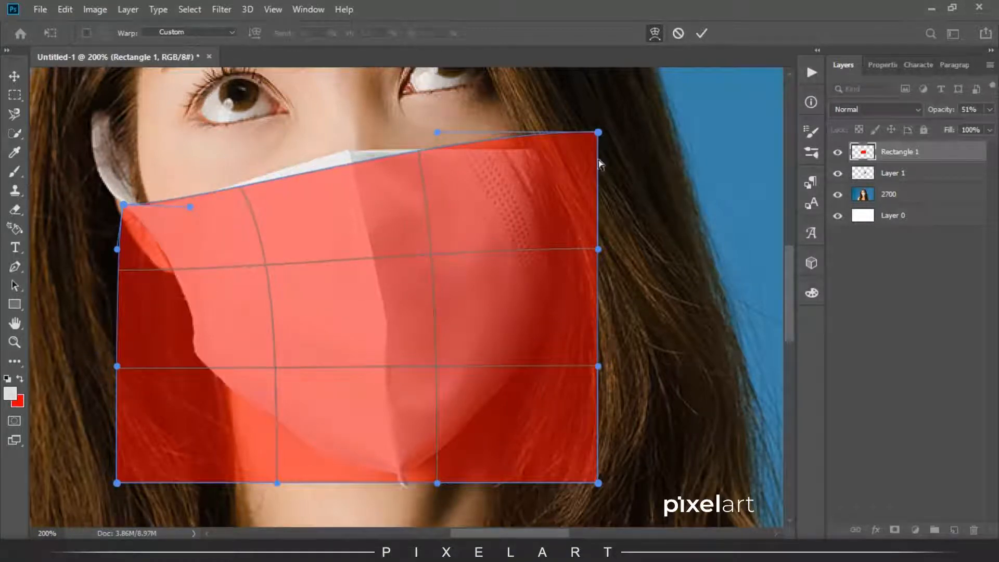
drag(599, 133, 532, 150)
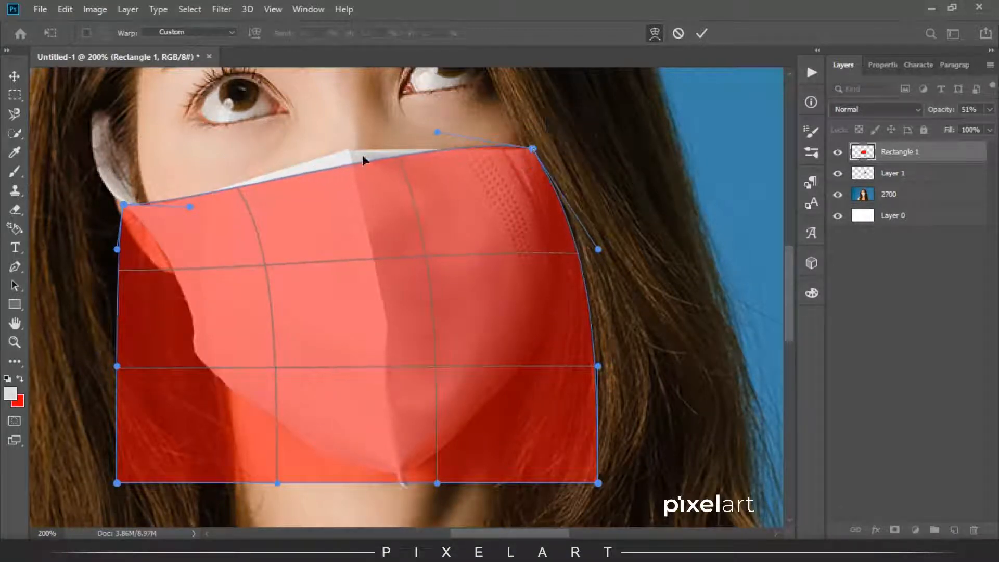
drag(192, 207, 341, 147)
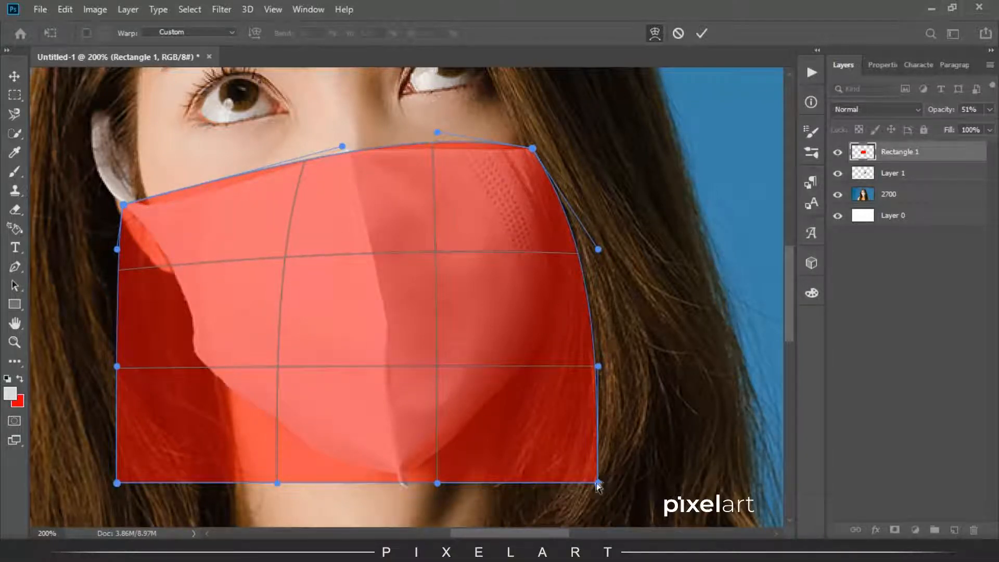
Warp the lower corners onto the mask's chin tip and lower-left corner, curving the right and bottom edges along its outline
drag(598, 483, 404, 476)
drag(598, 367, 567, 359)
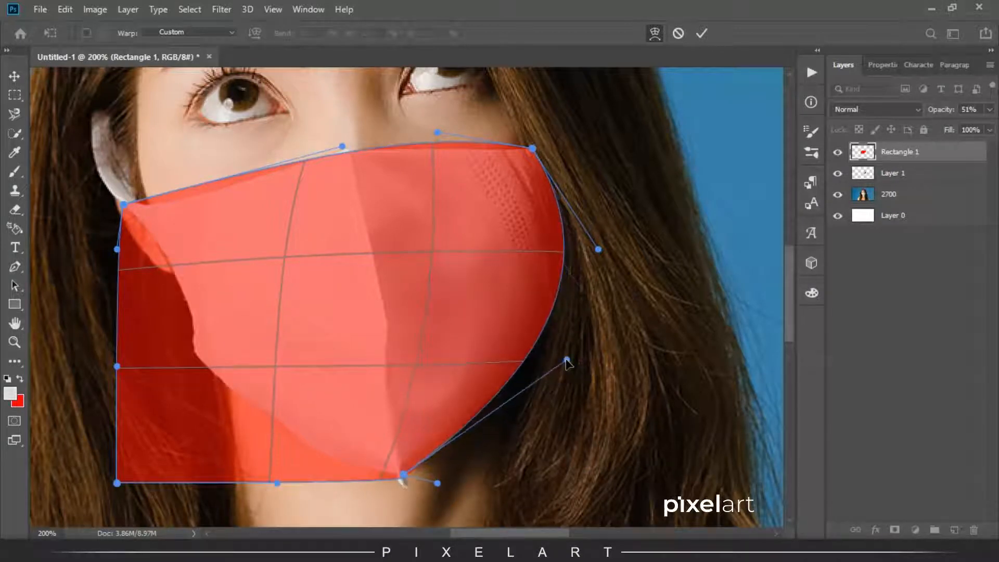
drag(116, 483, 193, 350)
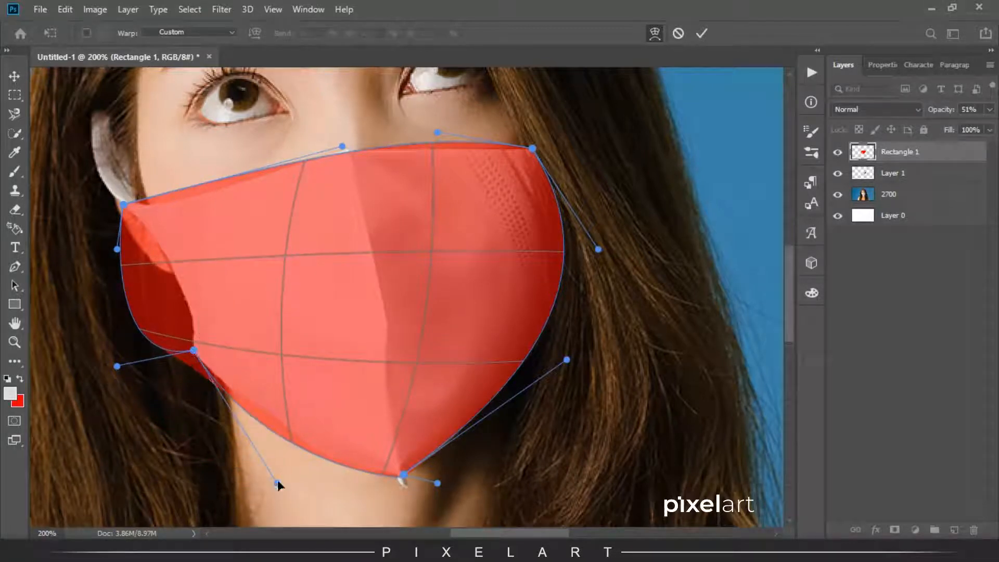
drag(277, 482, 335, 495)
Bend the warp's left edge inward along the mask, refine its top edge to cover the rim, and apply the warp
drag(117, 250, 181, 243)
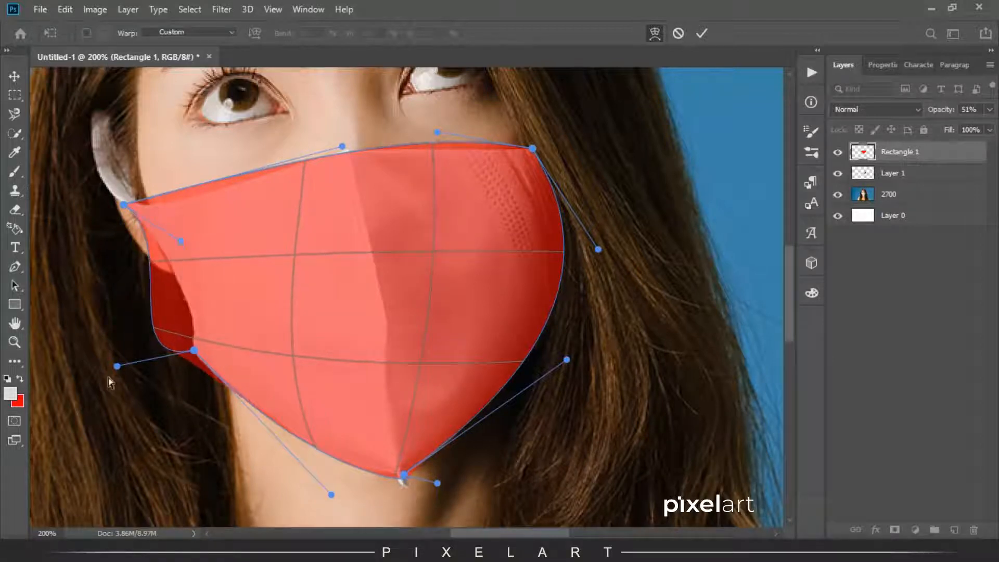
drag(118, 371, 190, 320)
drag(180, 245, 180, 252)
drag(435, 134, 424, 148)
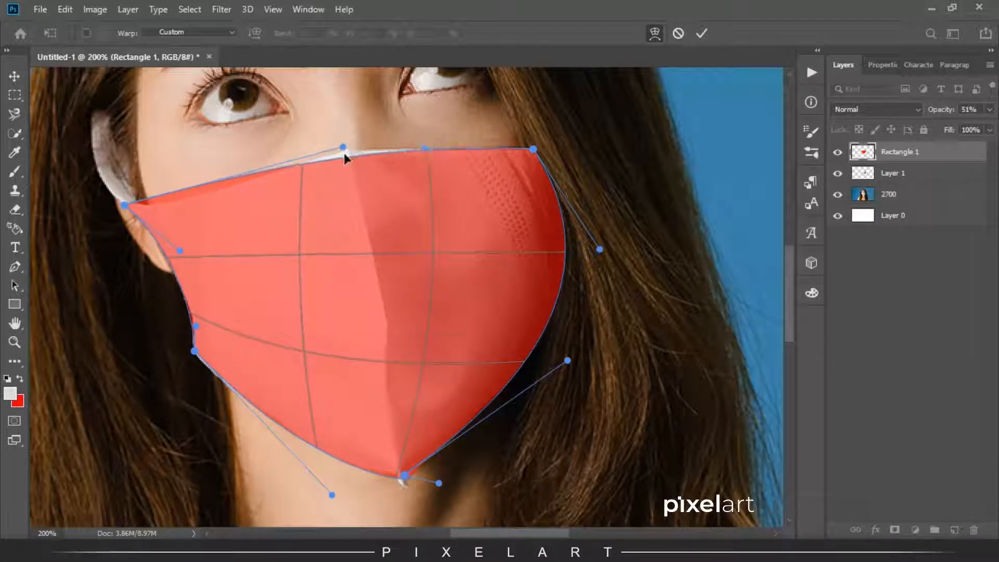
drag(343, 148, 392, 123)
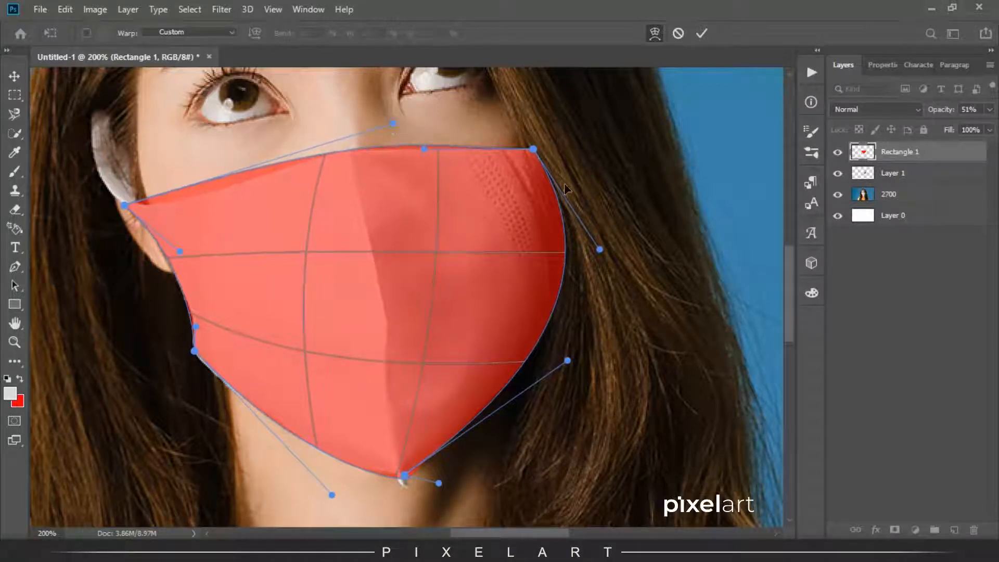
click(701, 34)
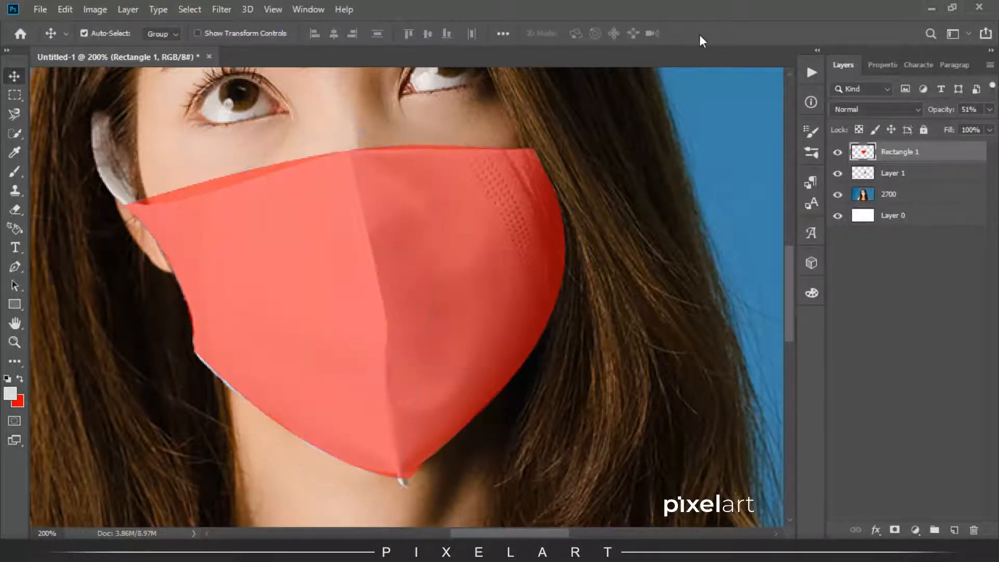
Restore the Rectangle 1 layer's opacity to 100%
click(970, 109)
text(100)
key(Return)
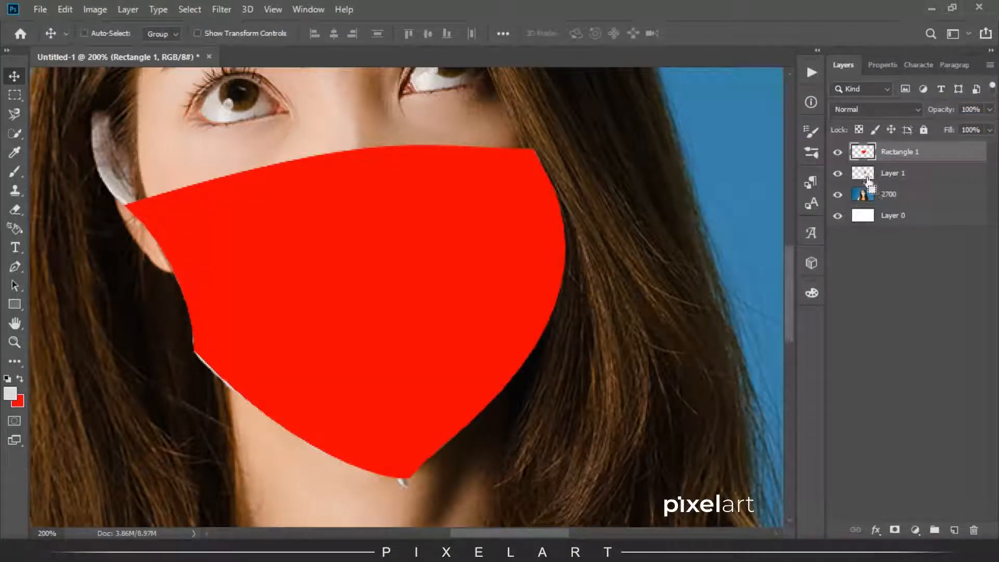
ctrl+click(865, 177)
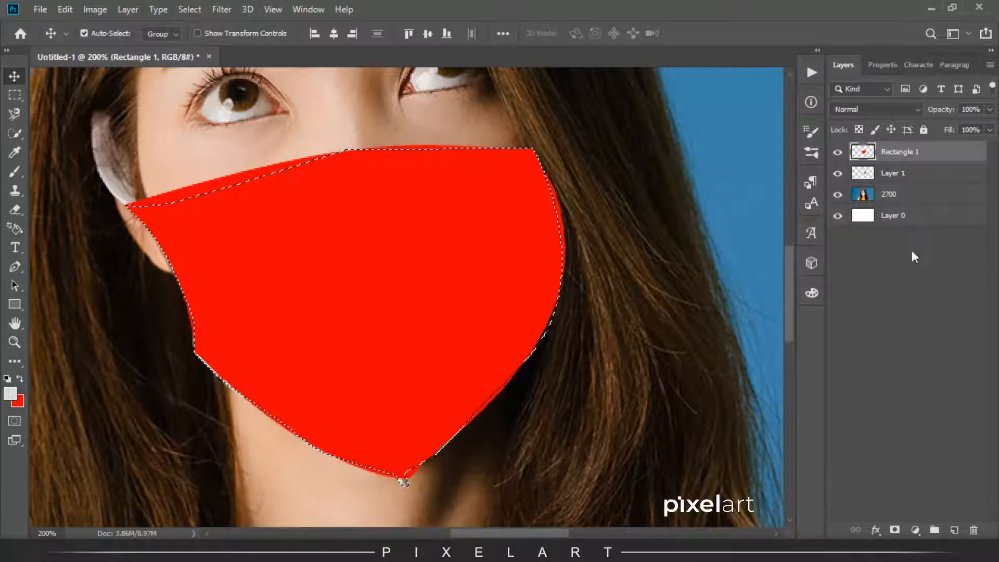
click(895, 529)
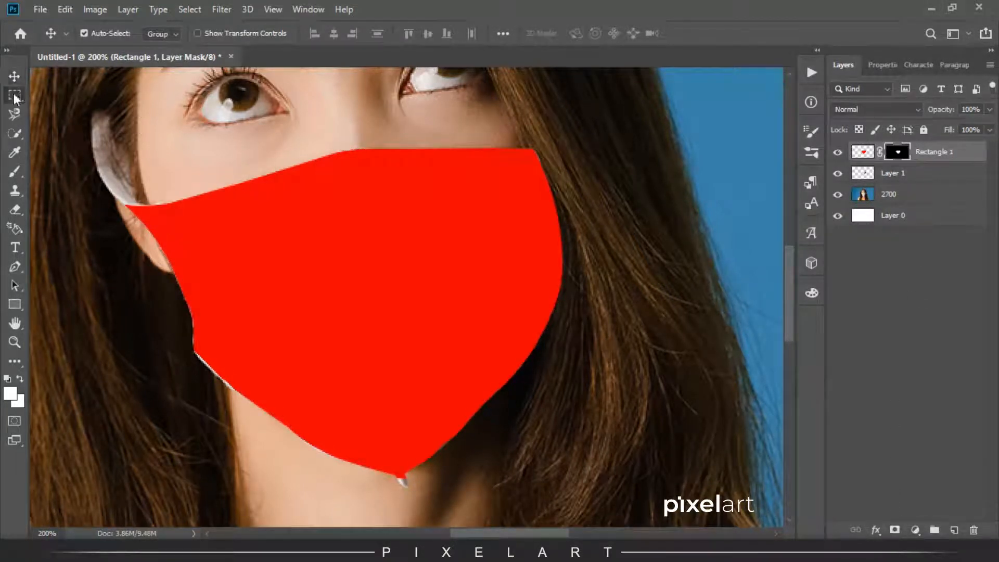
click(864, 152)
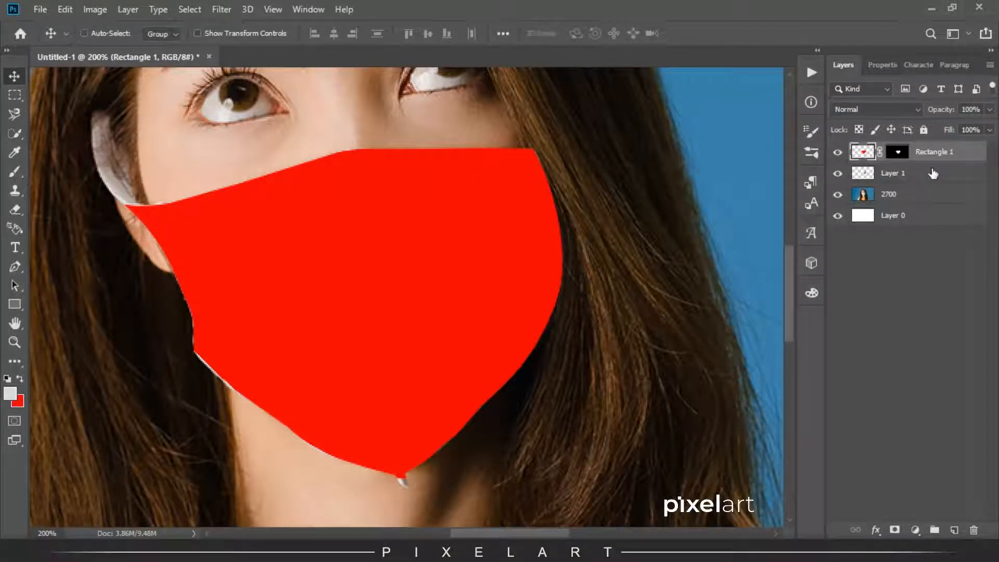
key(ctrl+z)
key(ctrl+z)
key(ctrl+z)
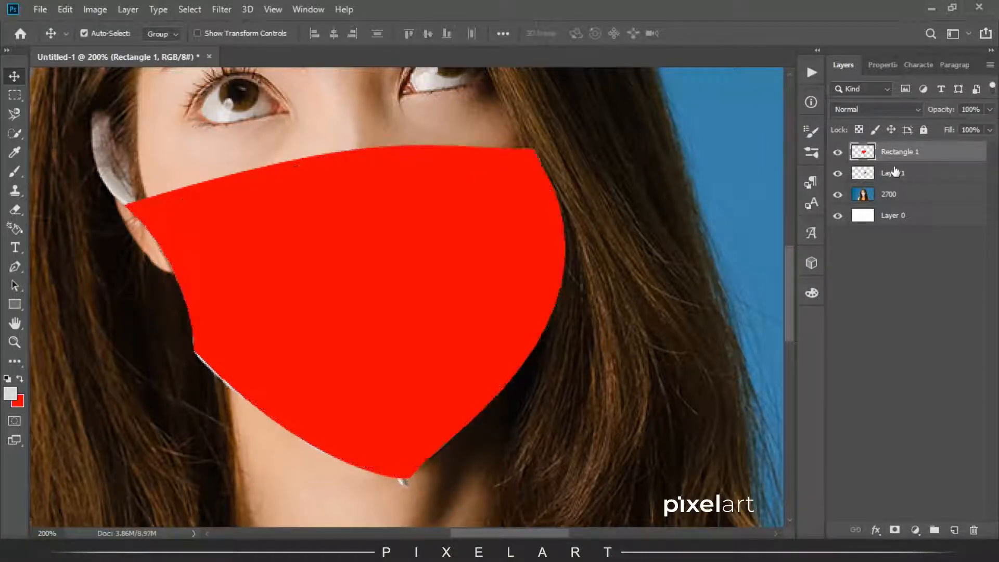
Convert the Rectangle 1 layer to a smart object and add a layer mask to it from Layer 1's outline
right_click(914, 156)
click(891, 199)
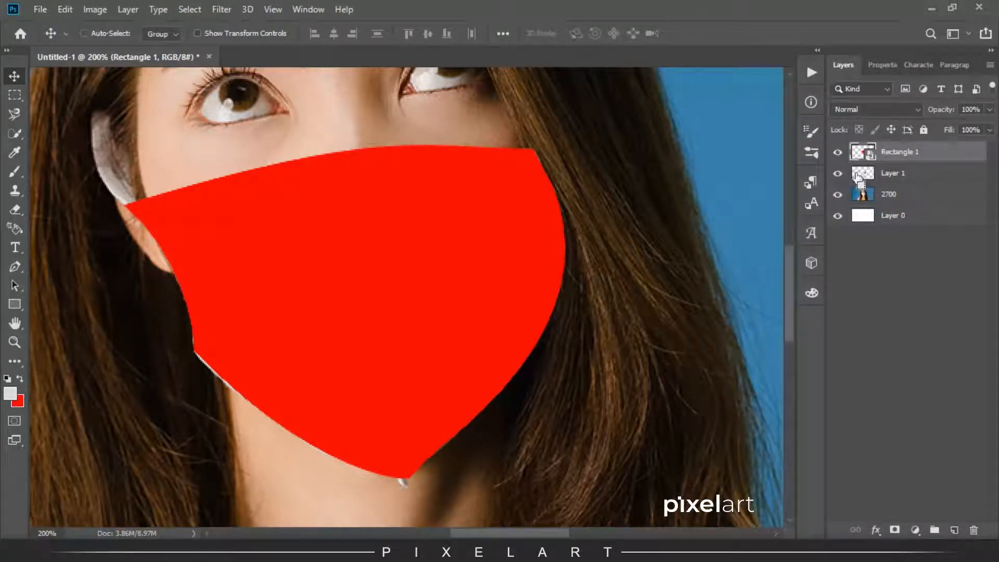
ctrl+click(861, 174)
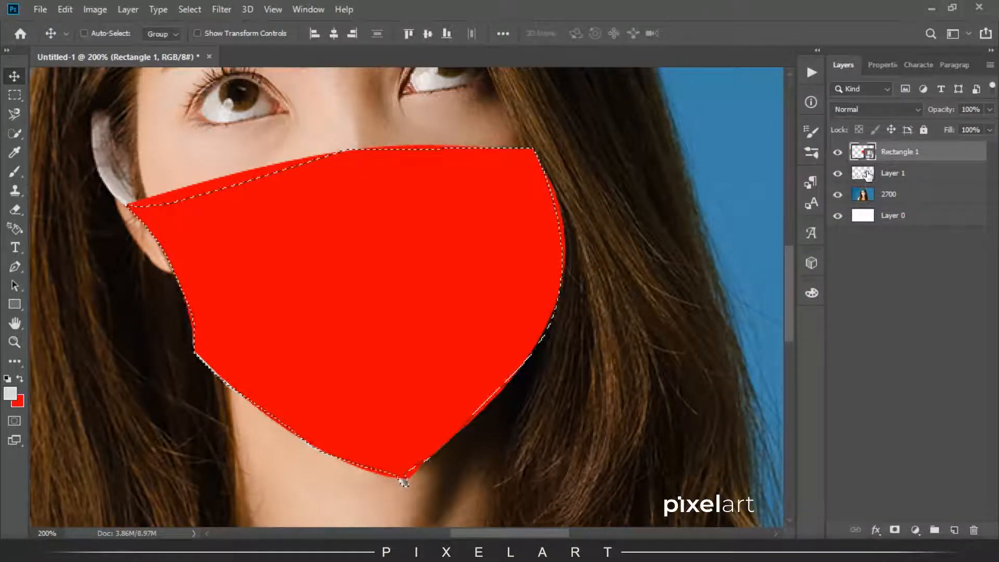
click(895, 530)
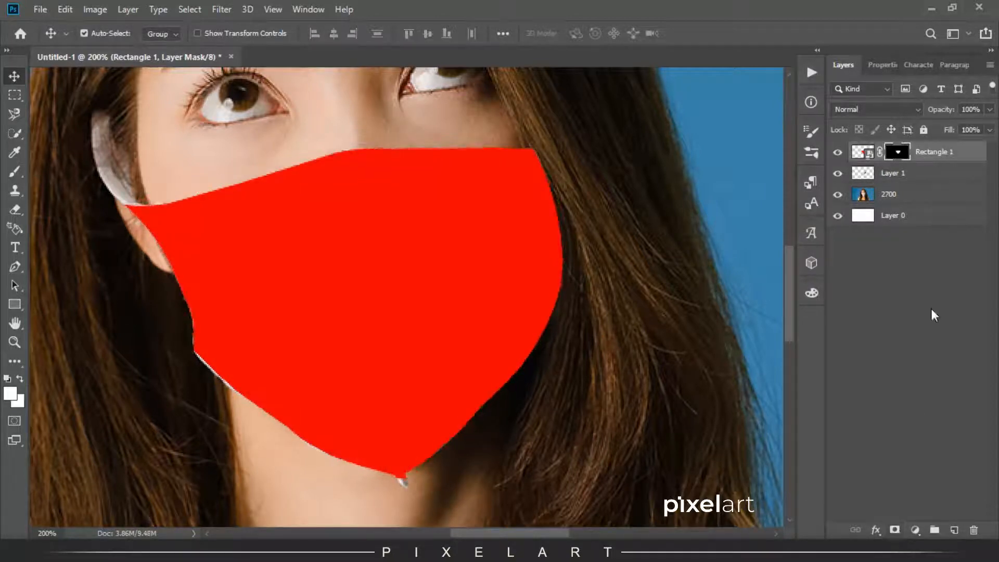
click(858, 155)
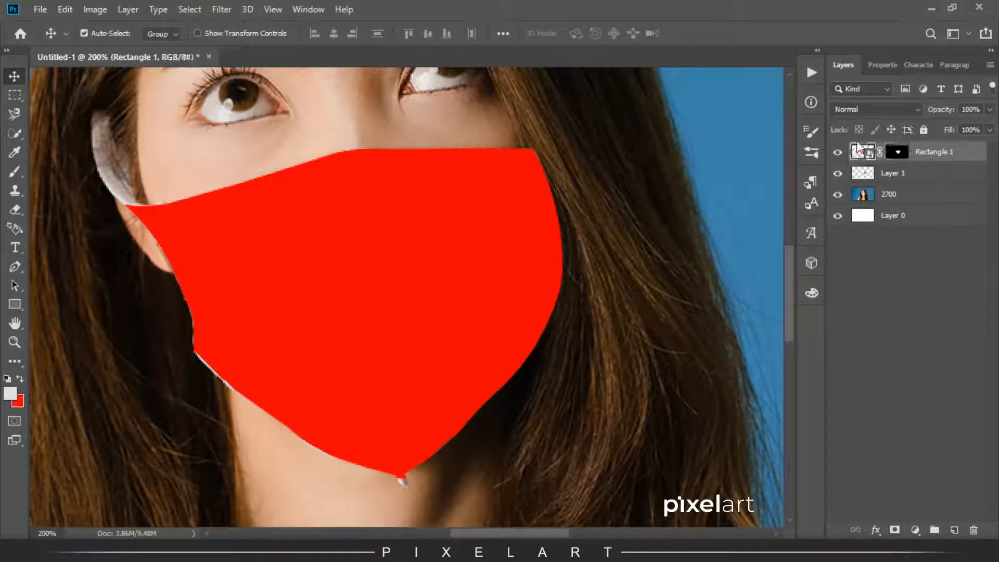
Set the Rectangle 1 layer's blend mode to Multiply and open its smart object contents
click(857, 109)
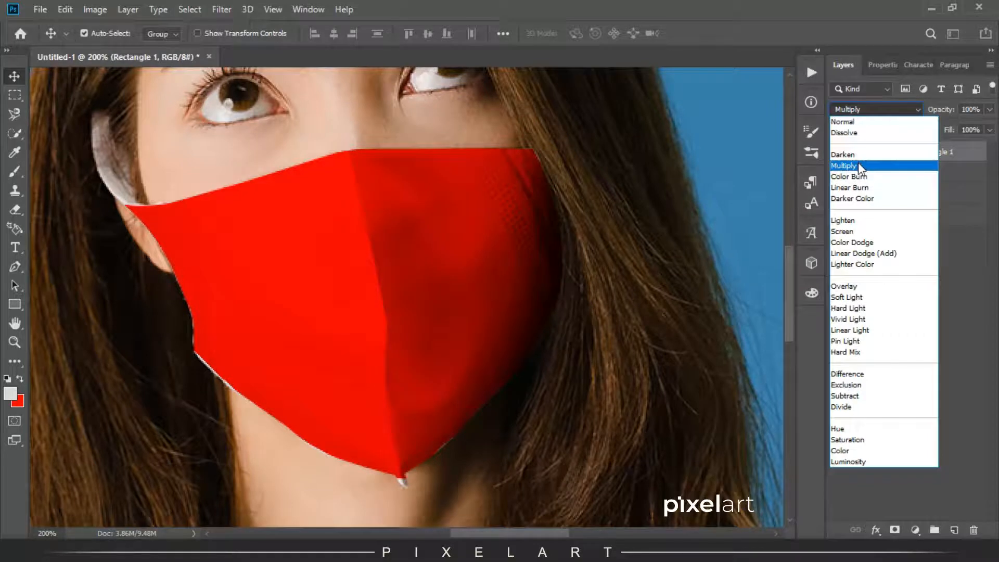
click(858, 164)
double_click(859, 154)
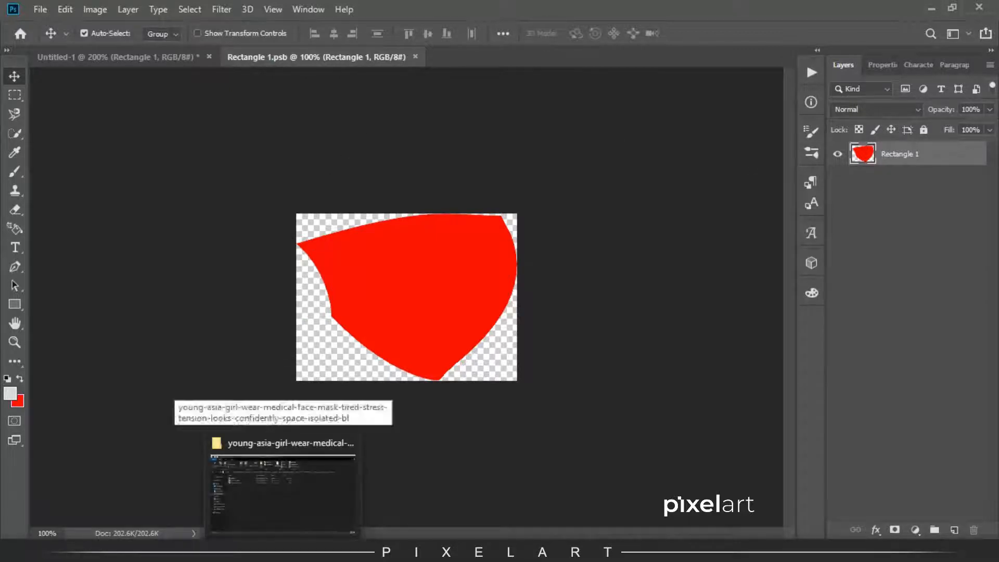
Switch to the browser, copy the abstract orange, blue and brown vector image, and paste it into the Rectangle 1 smart object
click(439, 476)
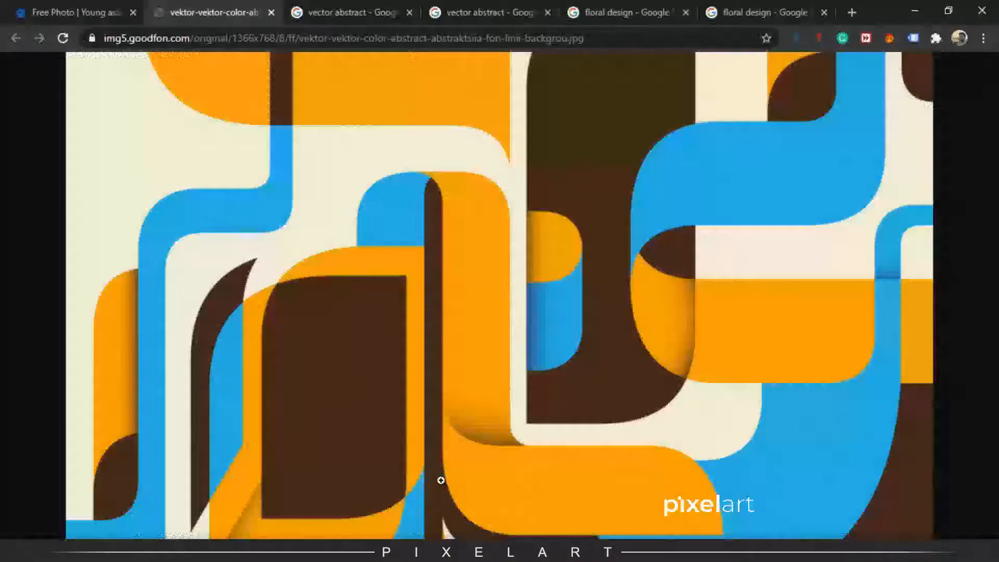
right_click(324, 333)
click(385, 381)
key(alt+Tab)
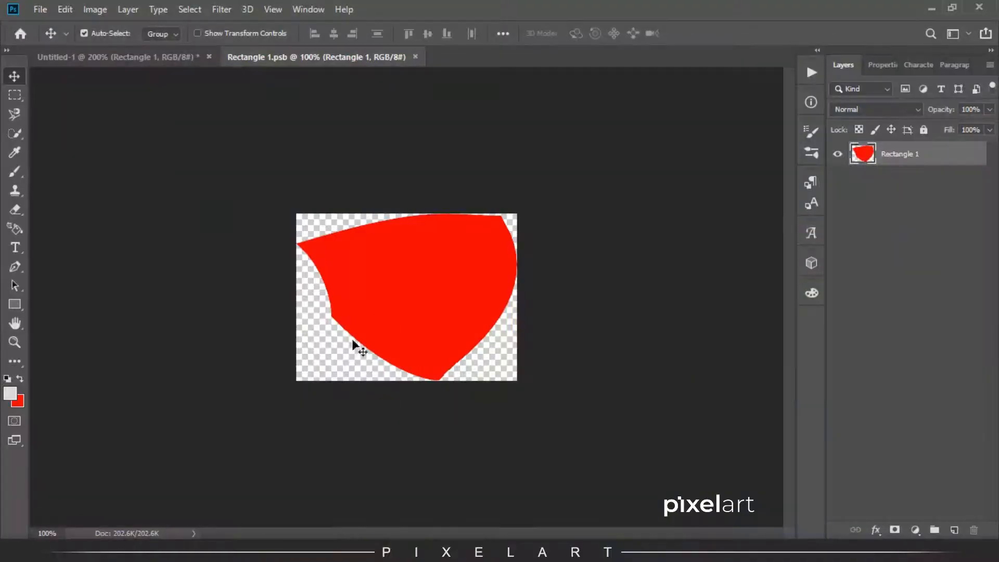
key(ctrl+v)
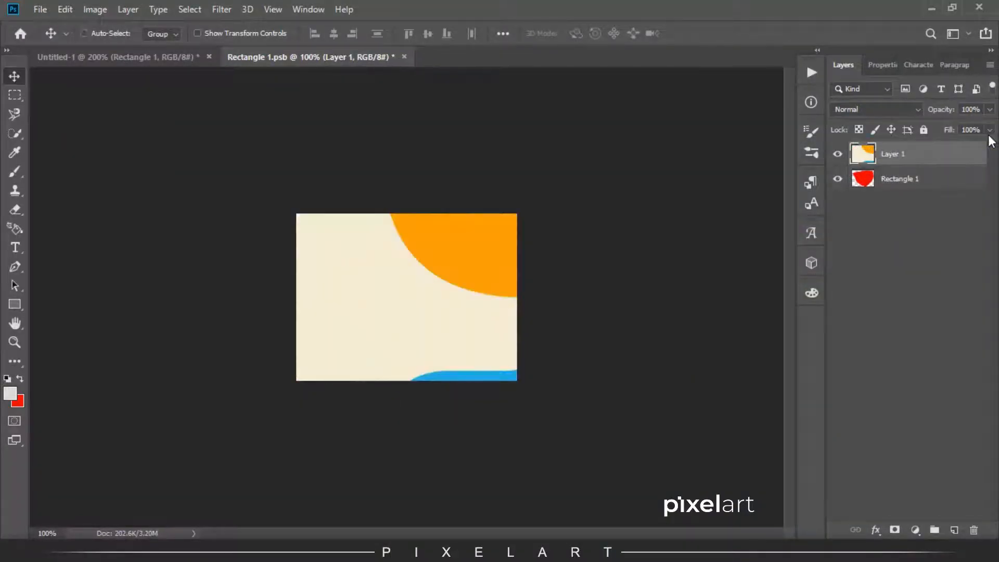
Scale the pasted orange, blue and brown pattern down to about 30% from its upper-left corner
key(ctrl+t)
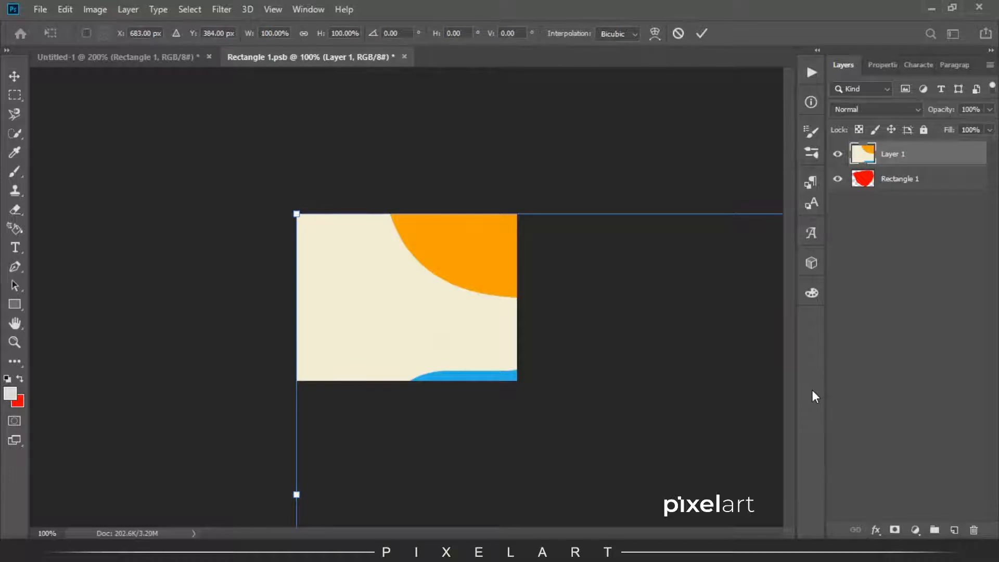
key(ctrl+0)
drag(771, 493, 470, 363)
key(ctrl+plus)
key(ctrl+plus)
key(ctrl+plus)
key(ctrl+plus)
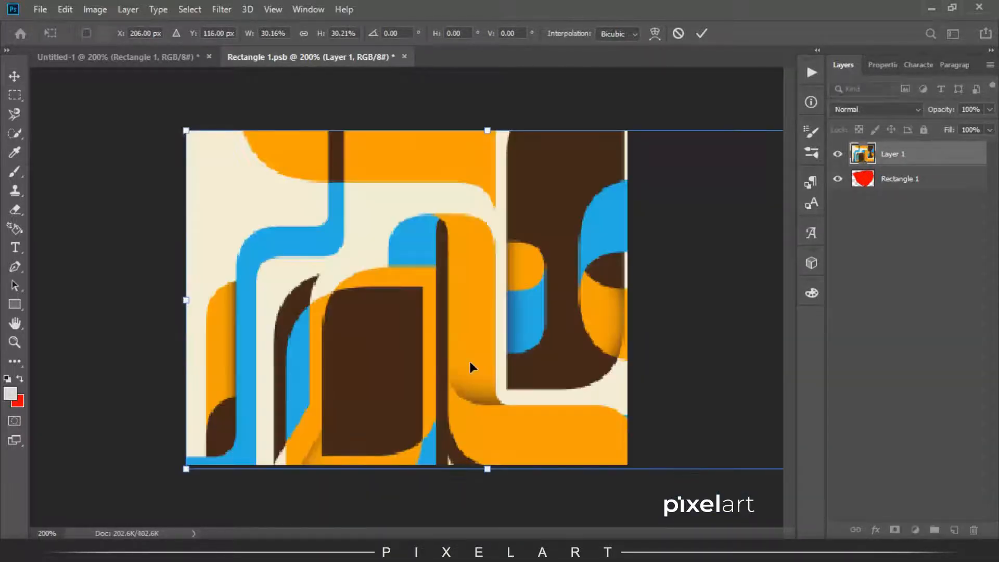
Shift the scaled pattern slightly to the left over the canvas and apply the transform
key(shift+Left)
key(shift+Left)
key(shift+Left)
key(shift+Left)
key(shift+Left)
key(shift+Left)
key(shift+Right)
key(shift+Right)
key(shift+Right)
key(shift+Right)
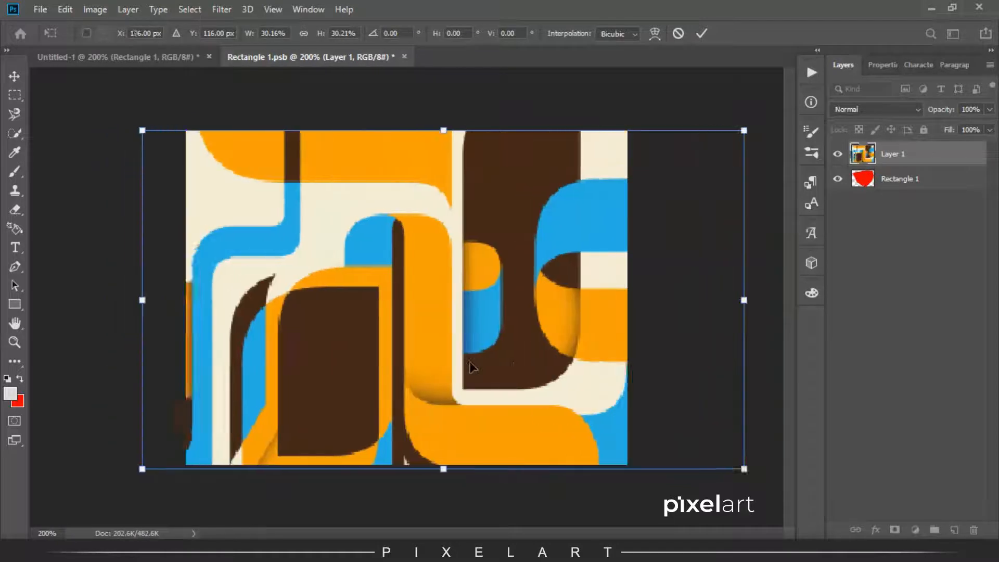
key(shift+Right)
key(Return)
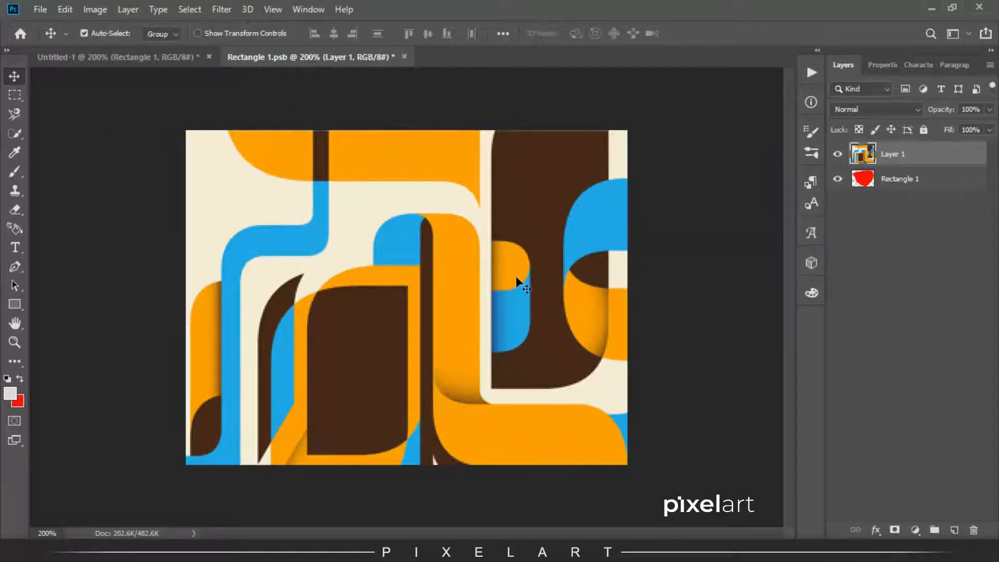
Save the Rectangle 1 smart object contents and return to the Untitled-1 document to show the whole portrait
click(41, 10)
click(65, 145)
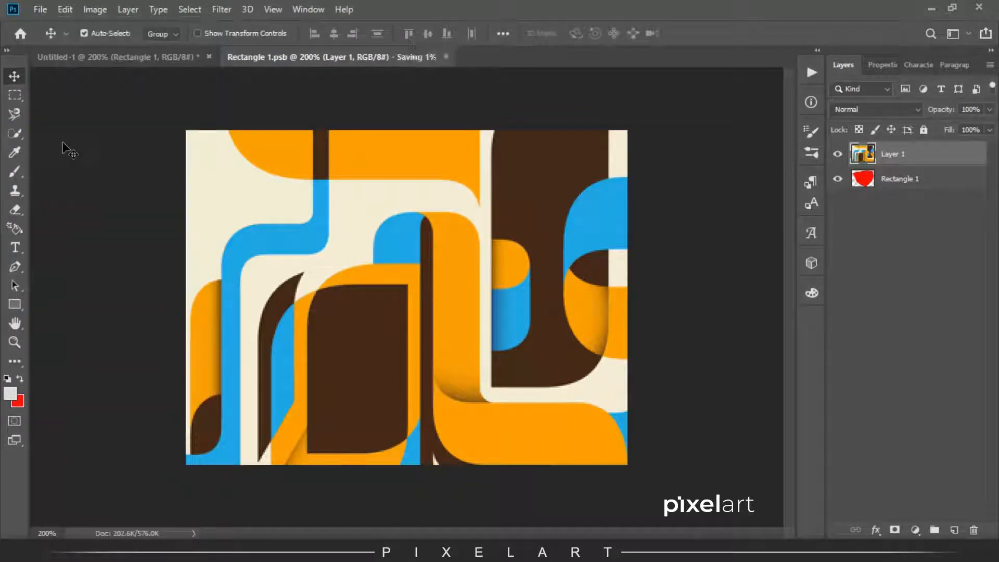
click(142, 56)
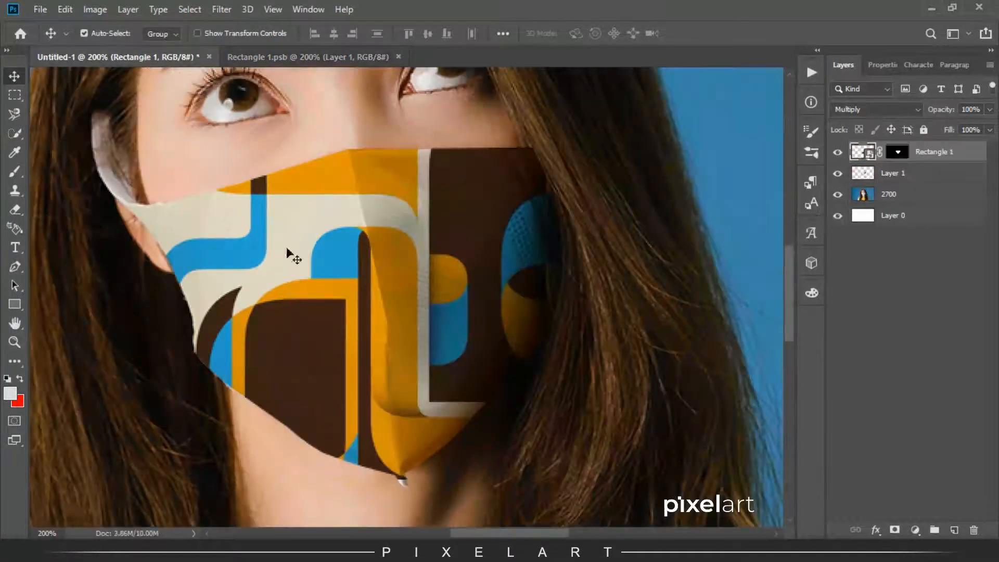
key(ctrl+minus)
key(ctrl+minus)
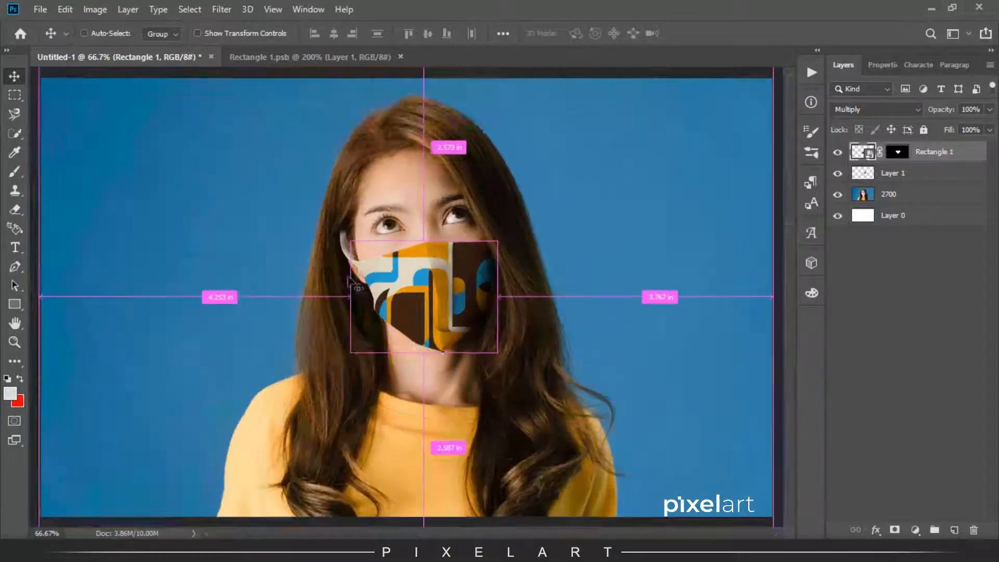
Duplicate Layer 1 twice, move both copies above Rectangle 1, and set Layer 1 copy's blend mode to Multiply
drag(909, 185, 955, 530)
ctrl+click(915, 199)
drag(927, 171, 929, 145)
click(919, 175)
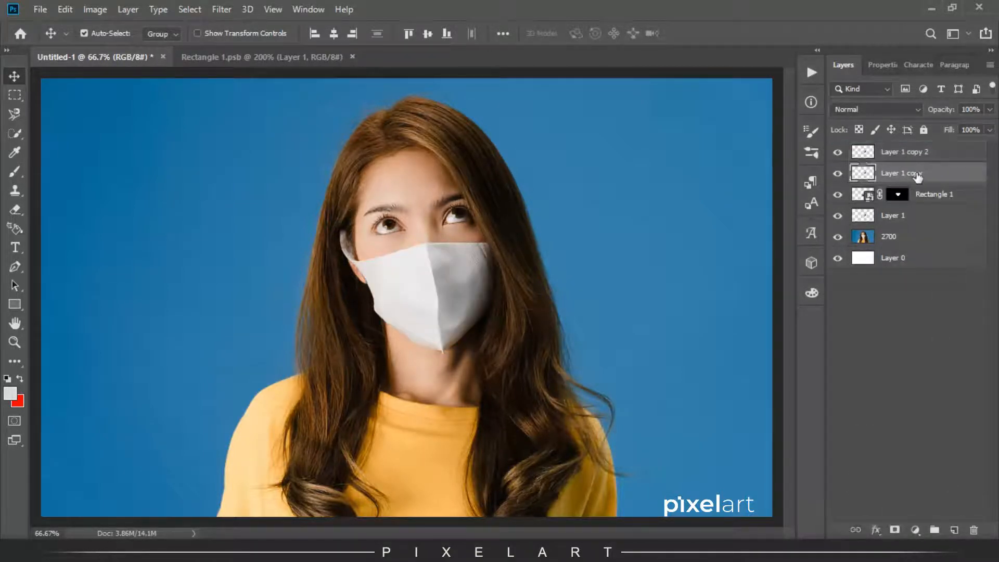
click(880, 109)
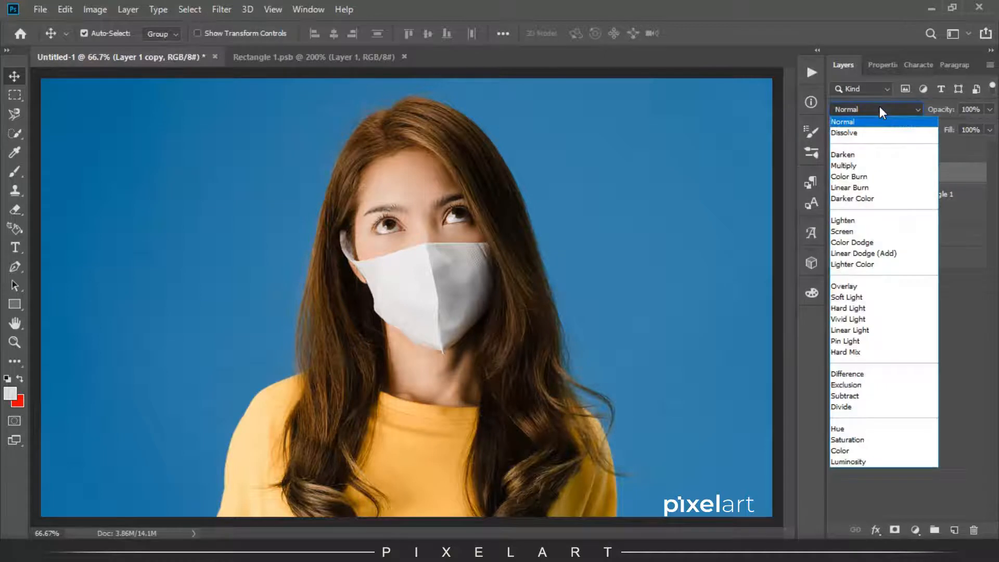
click(879, 170)
Set Layer 1 copy 2's Blend If values for This Layer to 255 and 112 in its blending options
click(881, 153)
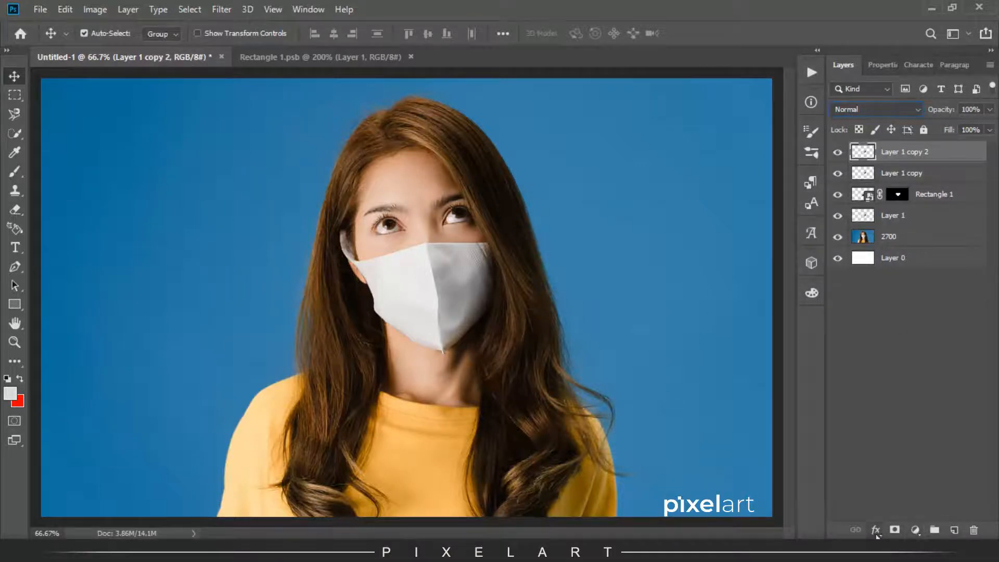
click(876, 534)
click(921, 394)
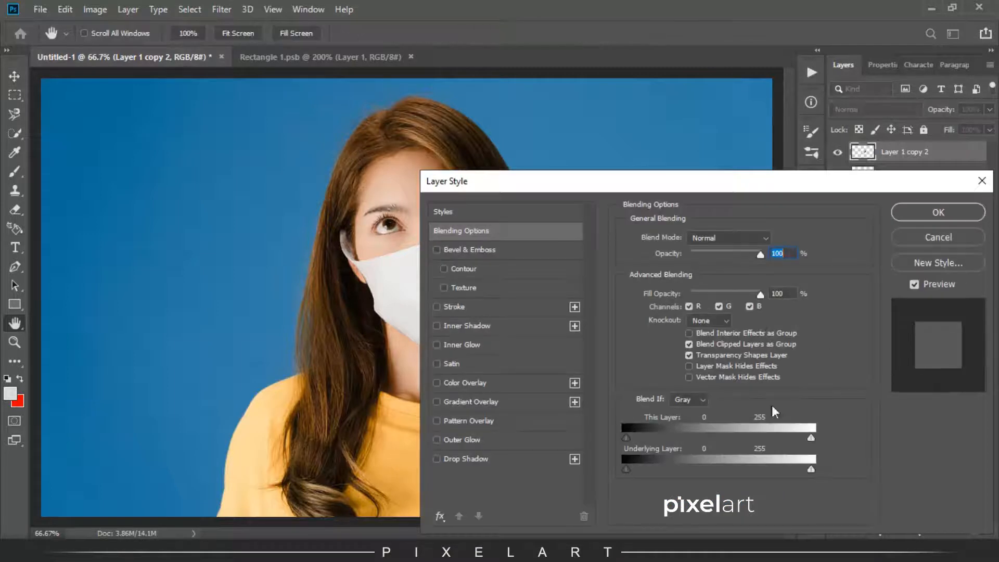
drag(810, 439, 644, 446)
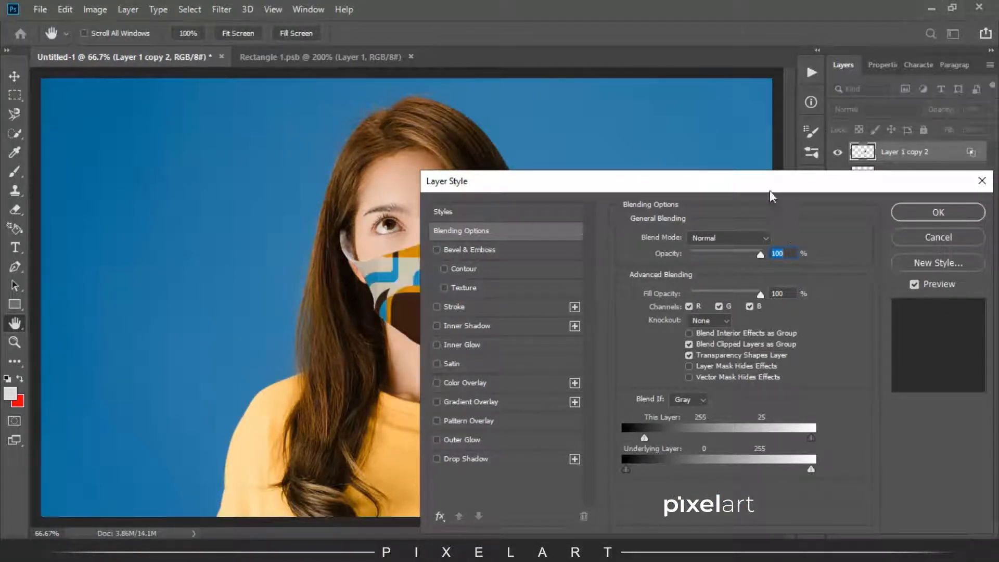
drag(770, 188, 873, 114)
drag(749, 361, 812, 380)
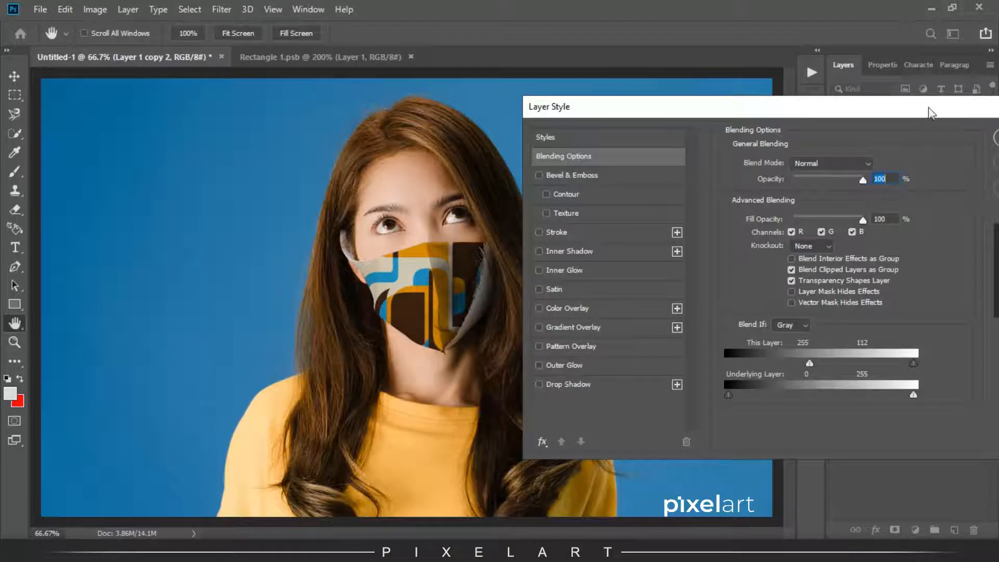
drag(932, 114, 767, 220)
click(885, 258)
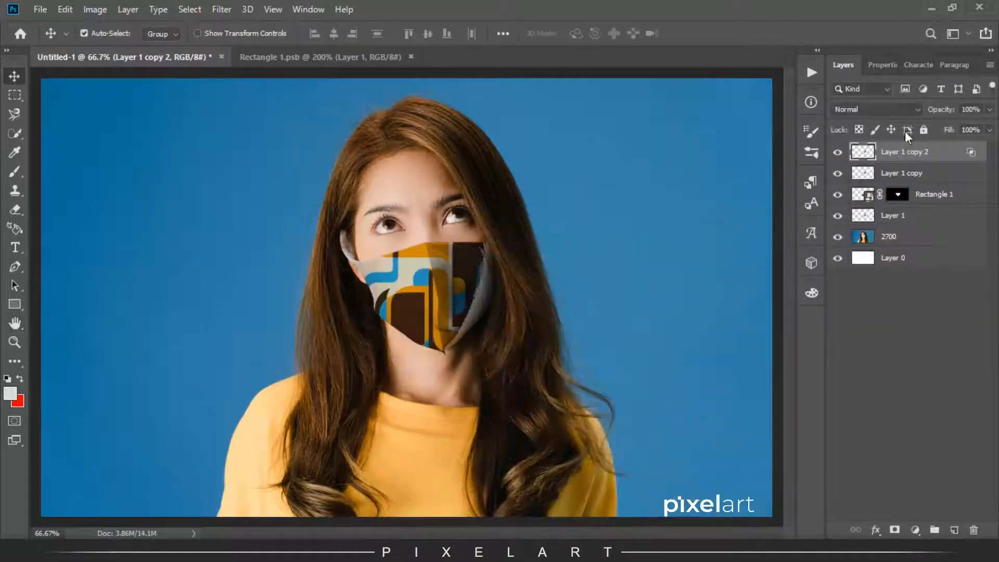
Set the Layer 1 copy 2 layer's blend mode to Multiply
click(892, 112)
click(880, 163)
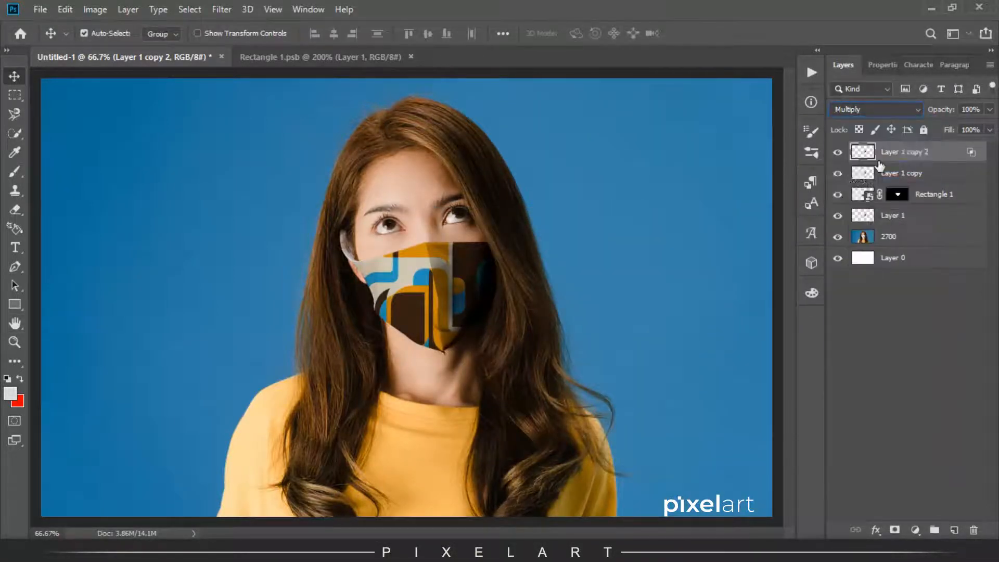
key(ctrl+1)
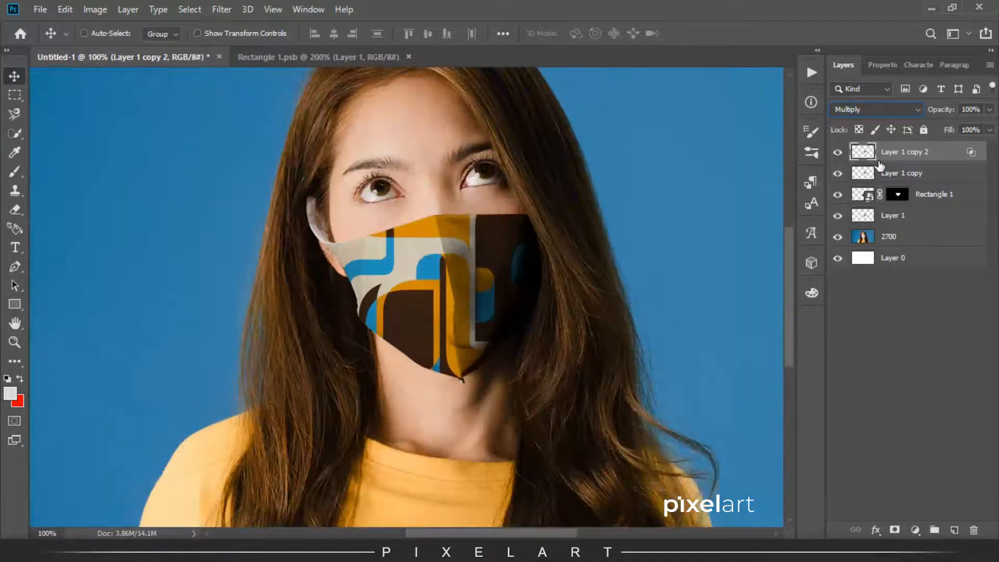
Compare blend modes on Layer 1 copy, set it to Darken, and deselect all layers
click(895, 177)
click(879, 109)
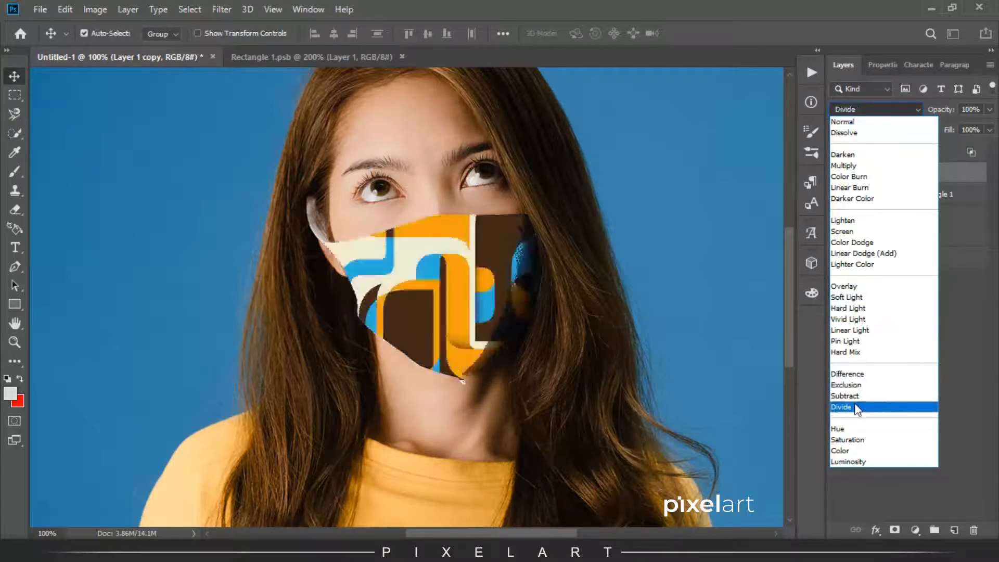
click(962, 307)
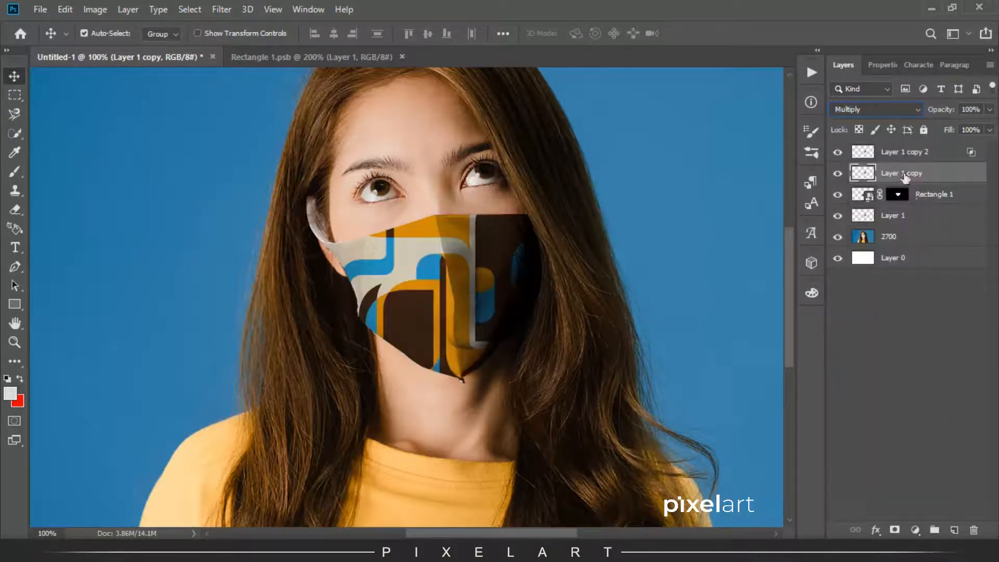
click(878, 110)
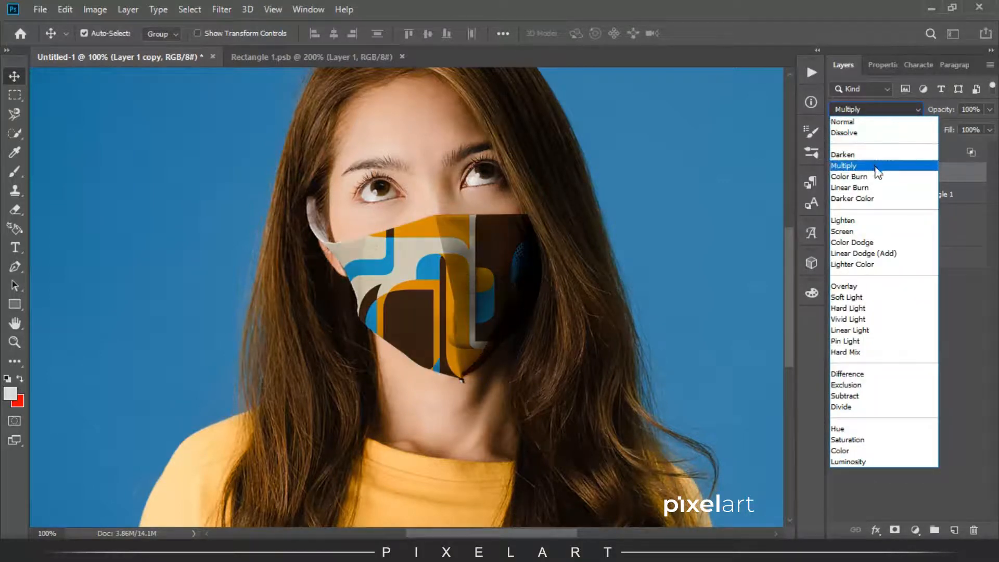
click(880, 177)
click(865, 110)
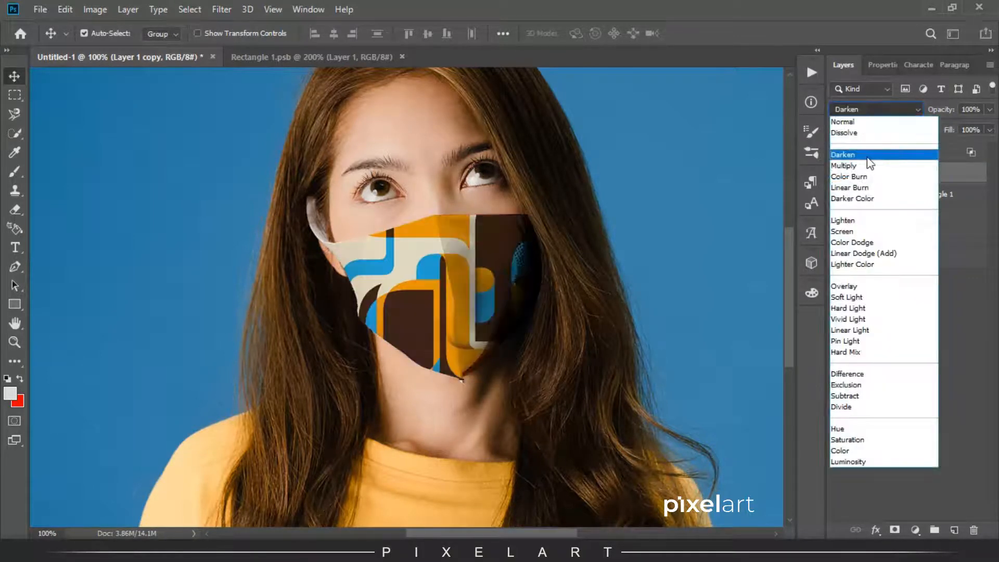
click(864, 154)
click(15, 95)
click(14, 78)
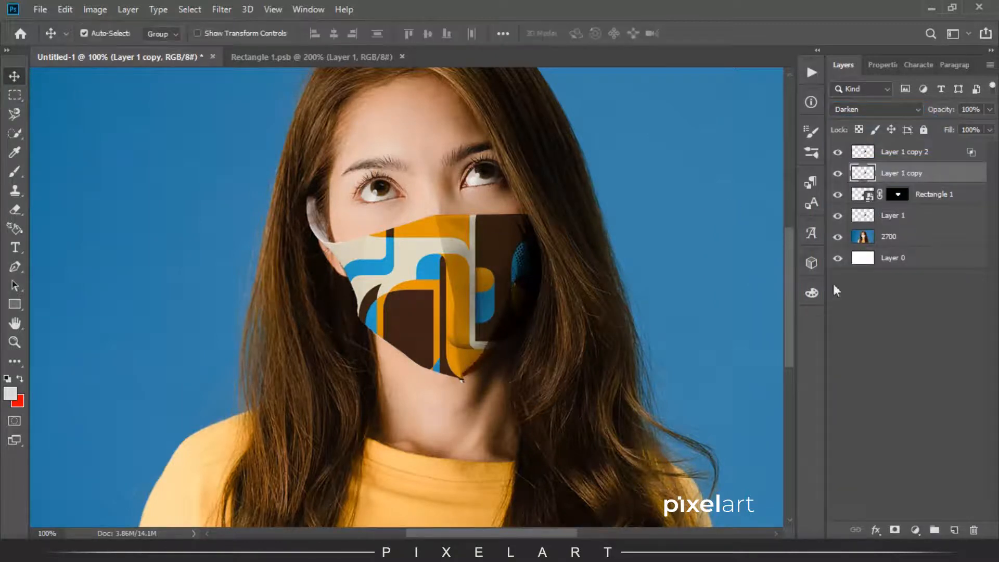
click(869, 359)
key(ctrl+minus)
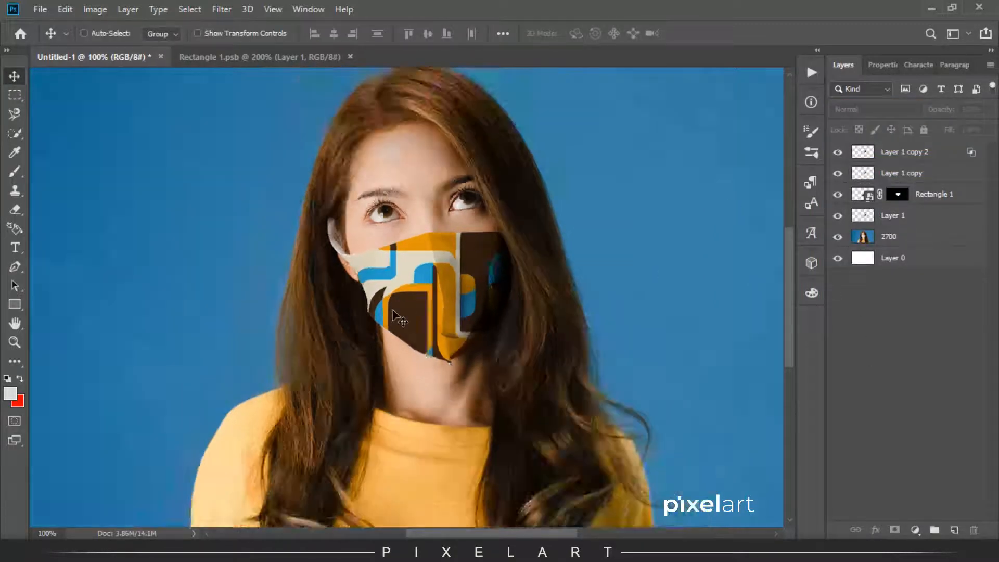
key(ctrl+minus)
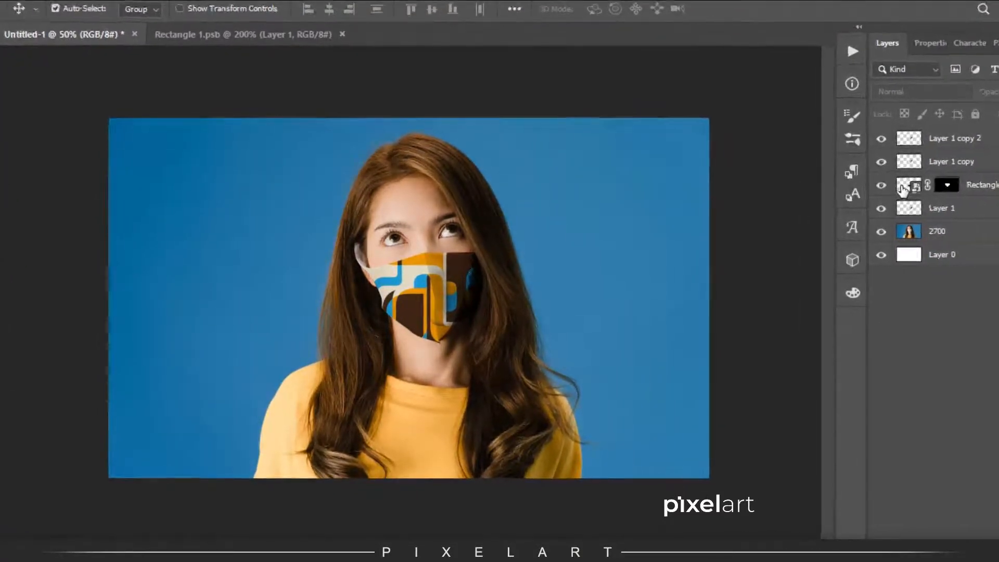
Switch to the browser, copy the blue geometric Islamic pattern image, and paste it into the Rectangle 1 smart object
click(182, 23)
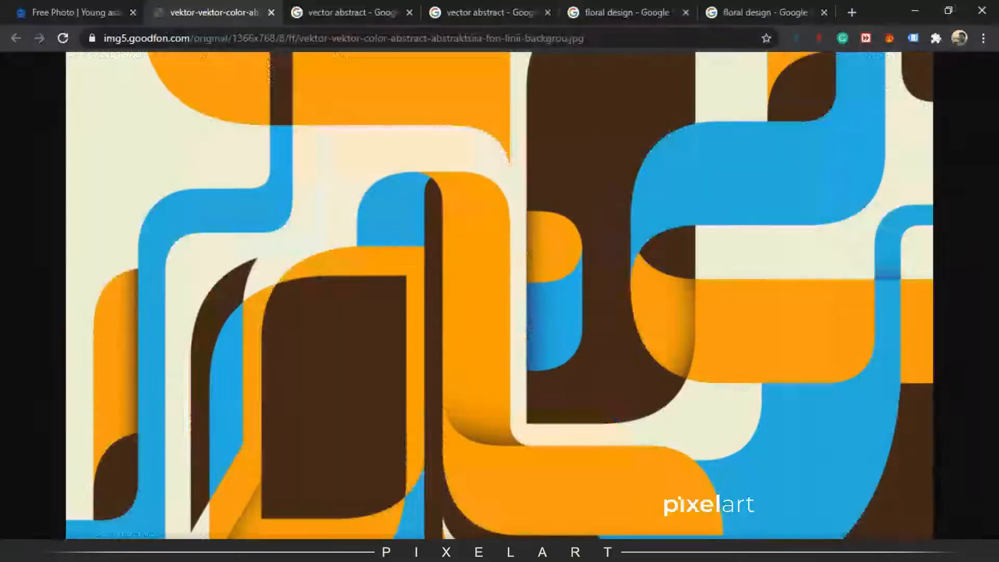
click(366, 4)
click(488, 4)
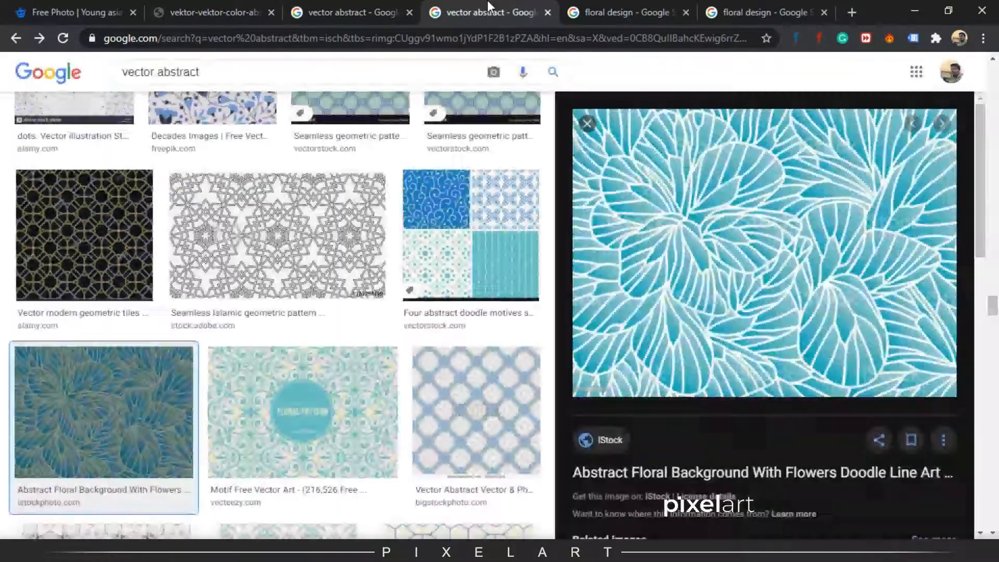
click(341, 3)
scroll(427, 203, up, 10)
right_click(483, 238)
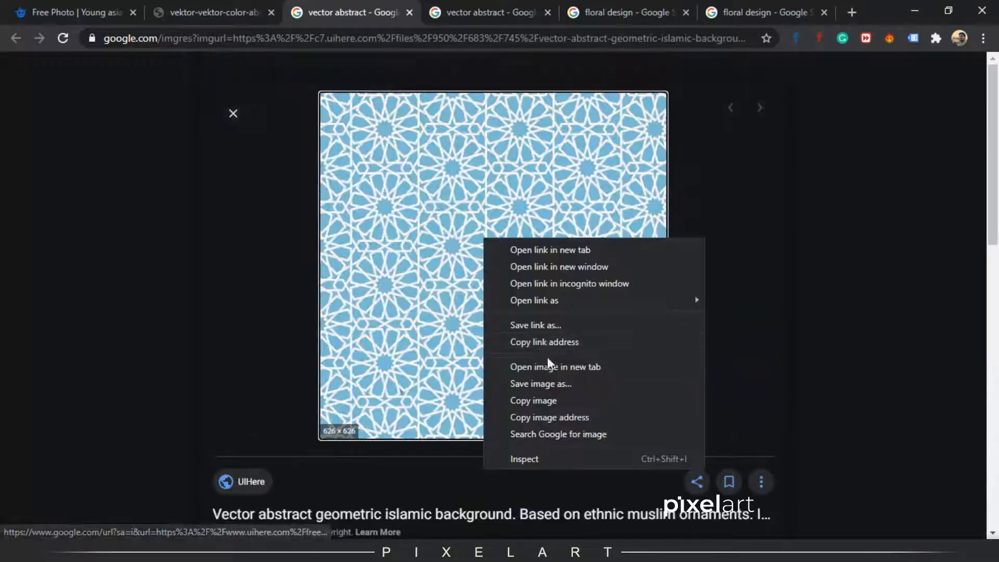
click(563, 404)
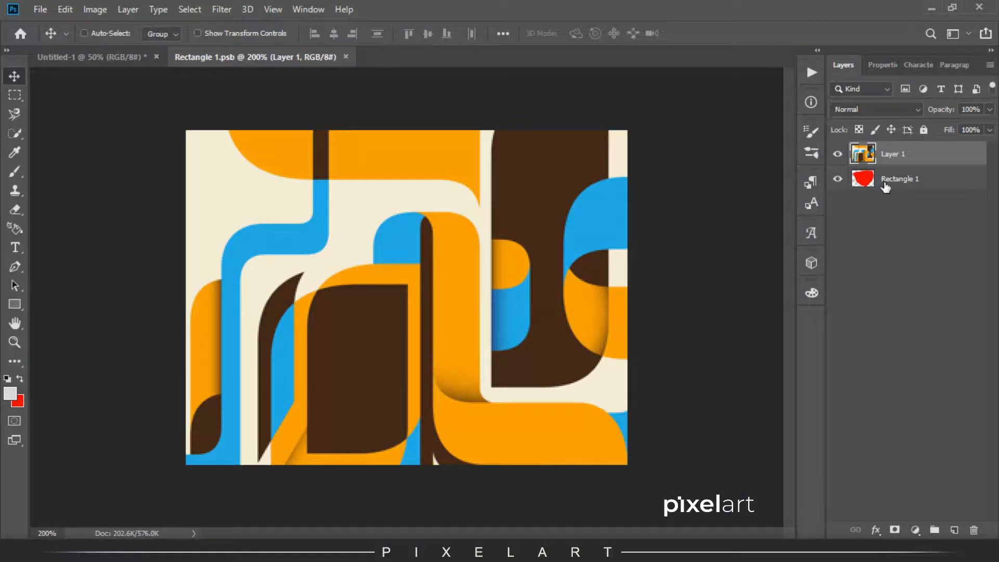
key(ctrl+v)
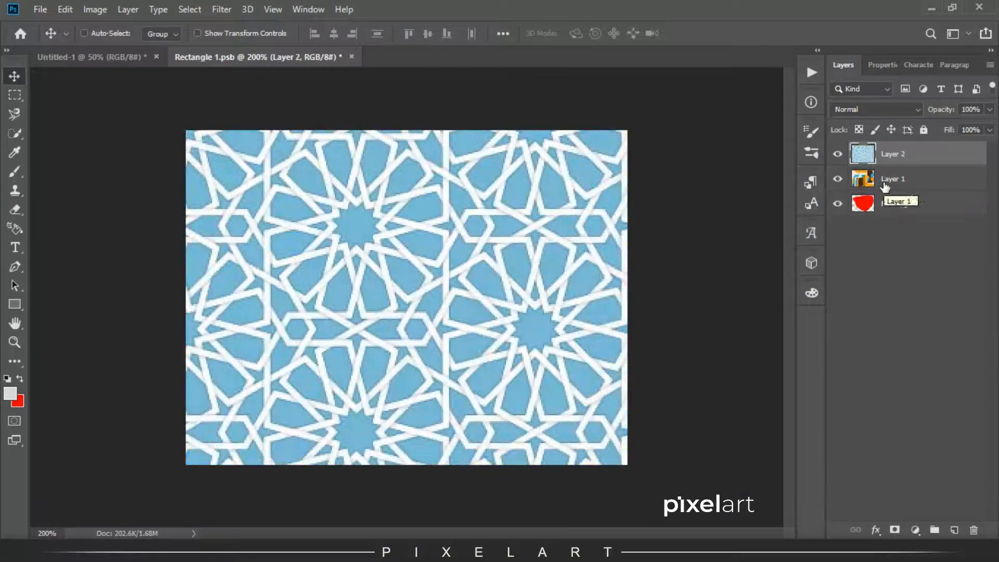
Scale the pasted blue geometric pattern down so it still covers the whole smart object canvas
key(ctrl+t)
key(ctrl+0)
drag(610, 518, 465, 391)
key(Return)
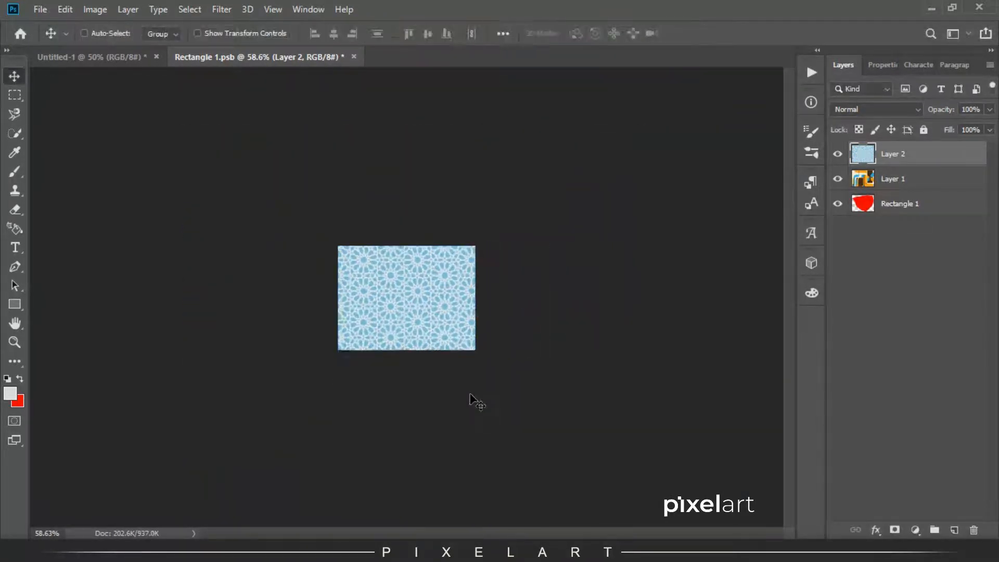
key(ctrl+plus)
key(ctrl+plus)
key(ctrl+plus)
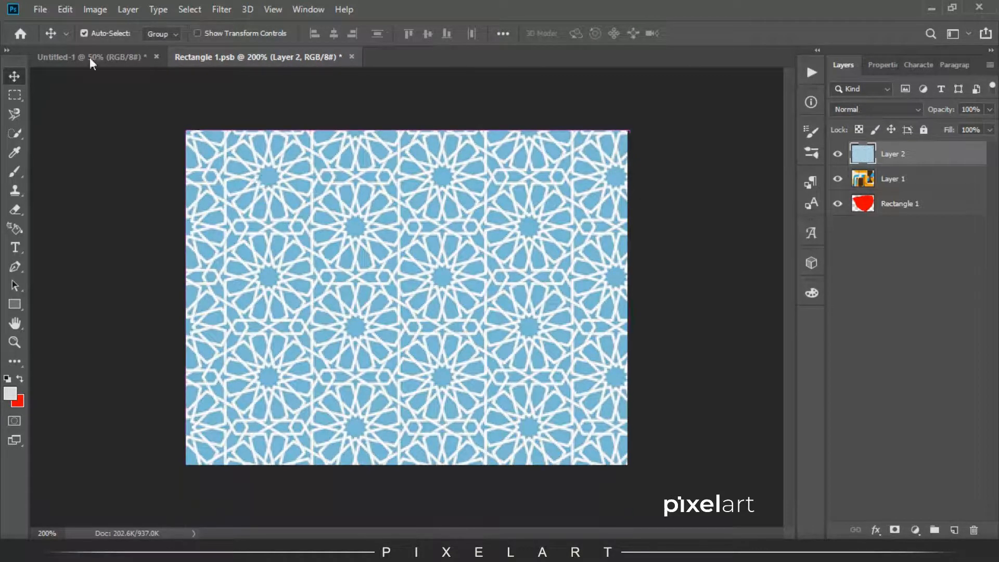
Save the smart object with the blue pattern and return to the Untitled-1 document to check the mask
click(41, 10)
click(71, 144)
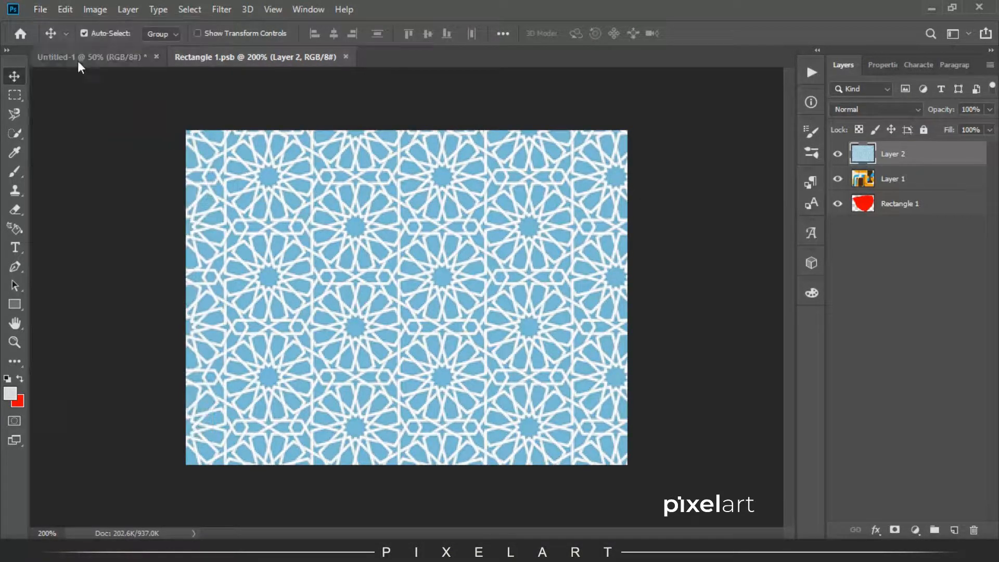
click(77, 61)
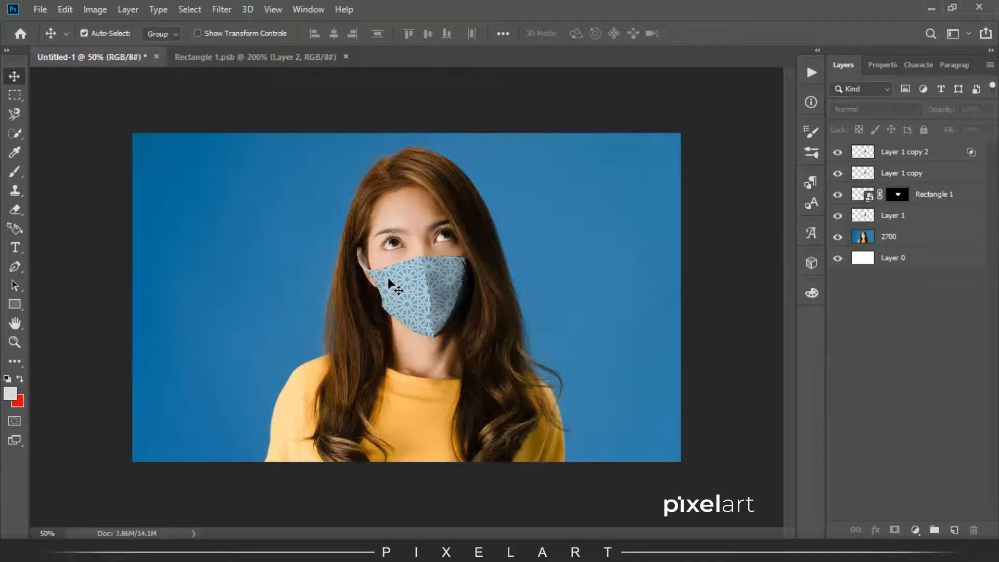
key(ctrl+plus)
key(ctrl+plus)
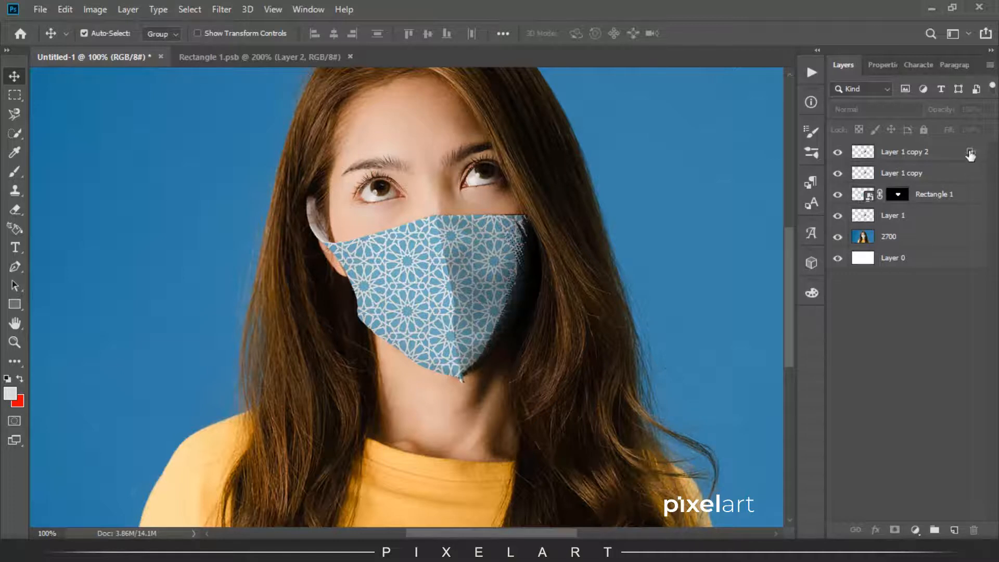
Set Layer 1 copy 2 to Normal blending and adjust its Blend If sliders, with This Layer's white point at about 81
drag(480, 184, 687, 258)
drag(837, 255, 835, 156)
click(873, 211)
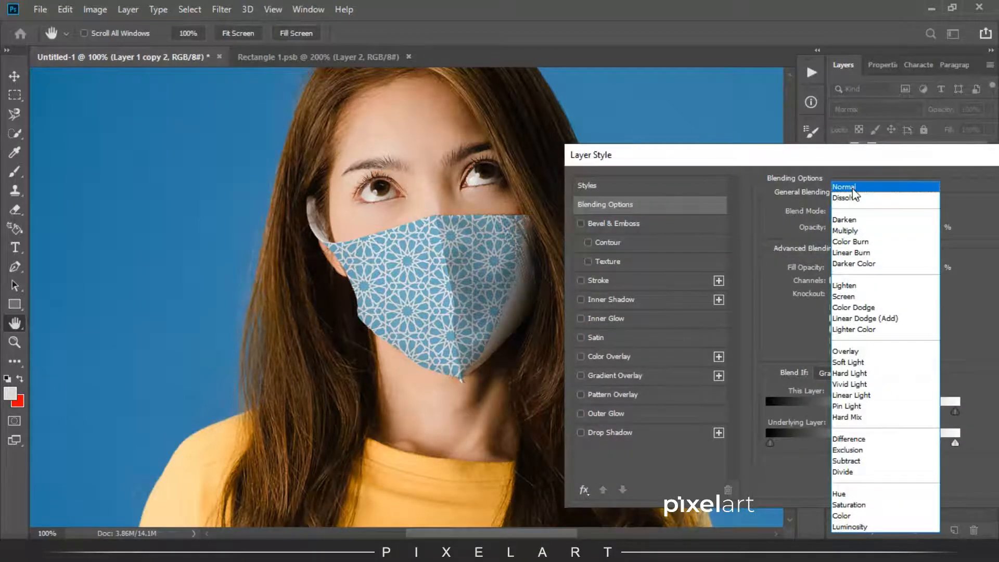
click(853, 189)
mouse_move(854, 413)
mouse_down()
mouse_move(872, 411)
mouse_move(827, 411)
mouse_move(835, 412)
mouse_up()
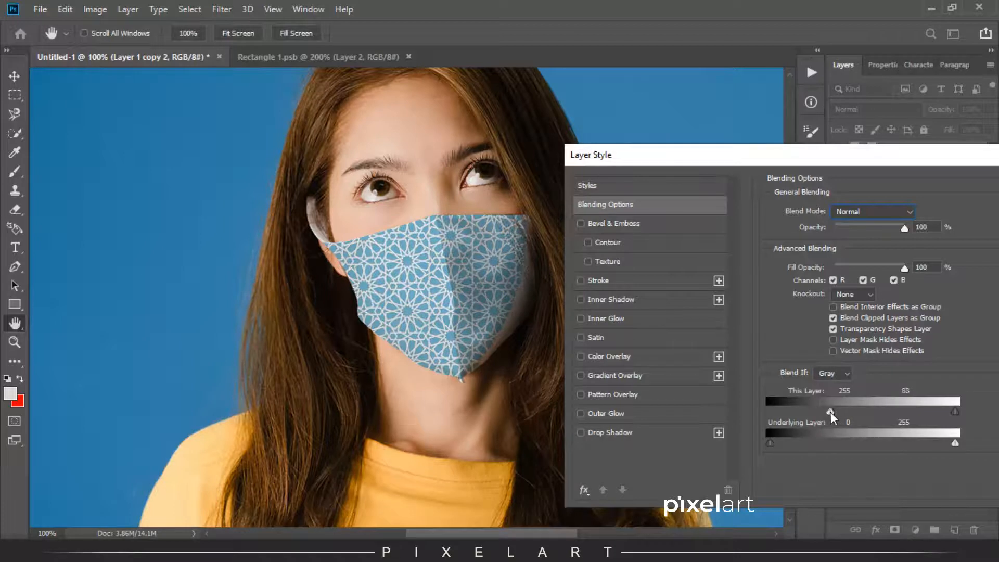
drag(770, 443, 880, 442)
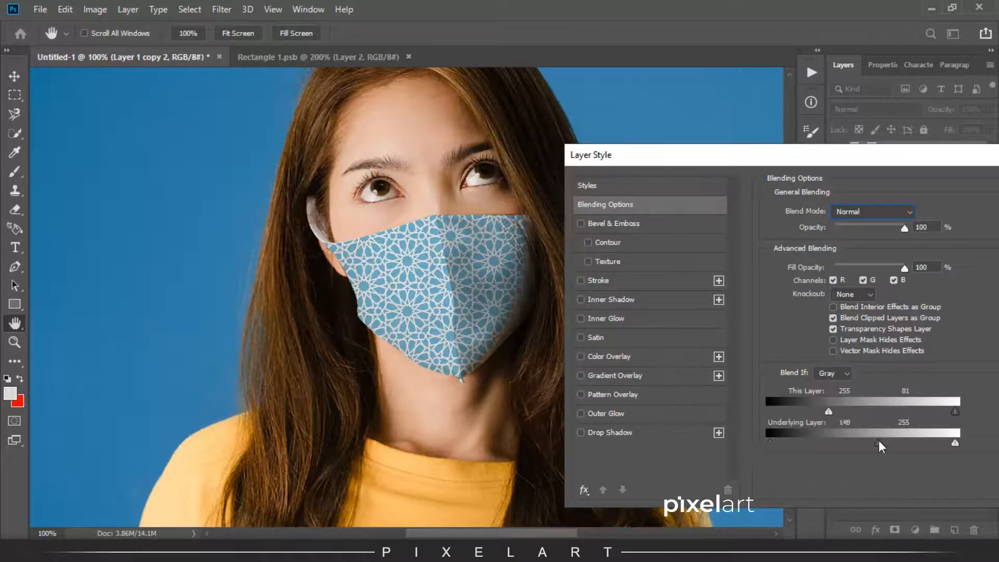
drag(785, 442, 809, 441)
drag(908, 160, 812, 156)
click(971, 187)
Set Layer 1 copy 2's blend mode to Multiply, then review its blending options and the mask shading up close
click(876, 109)
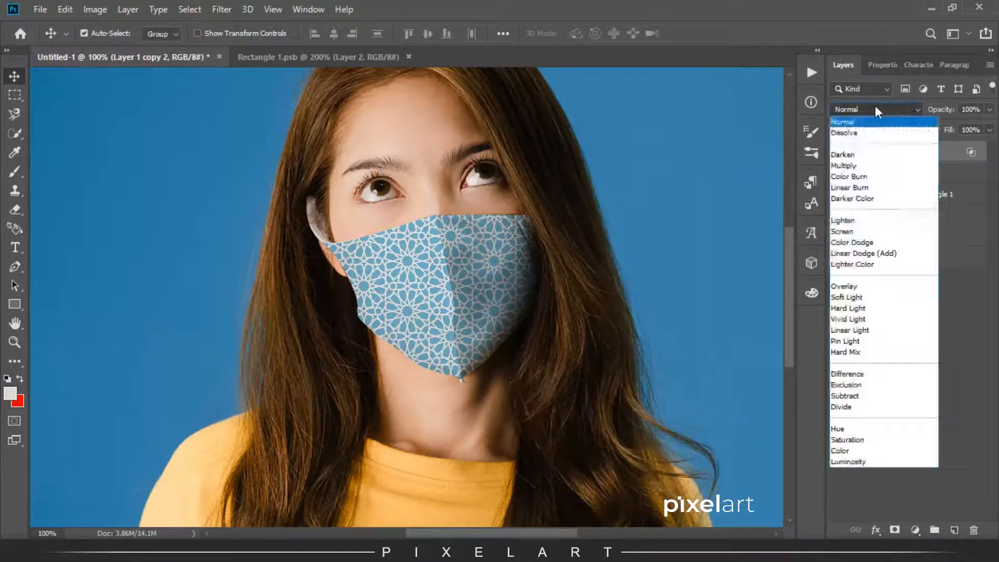
click(859, 168)
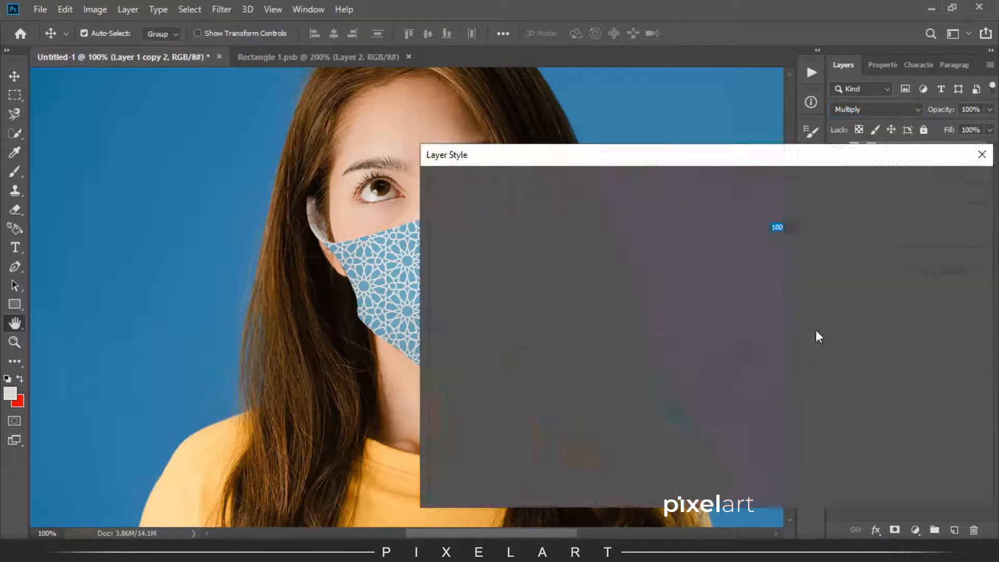
drag(686, 447, 688, 448)
drag(695, 158, 623, 172)
click(861, 194)
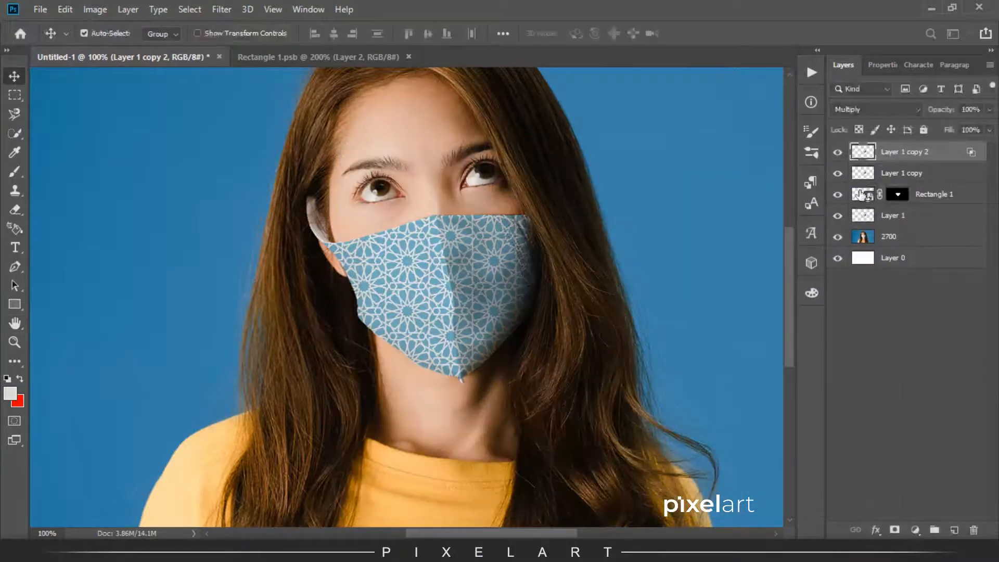
click(861, 194)
click(895, 154)
key(ctrl+plus)
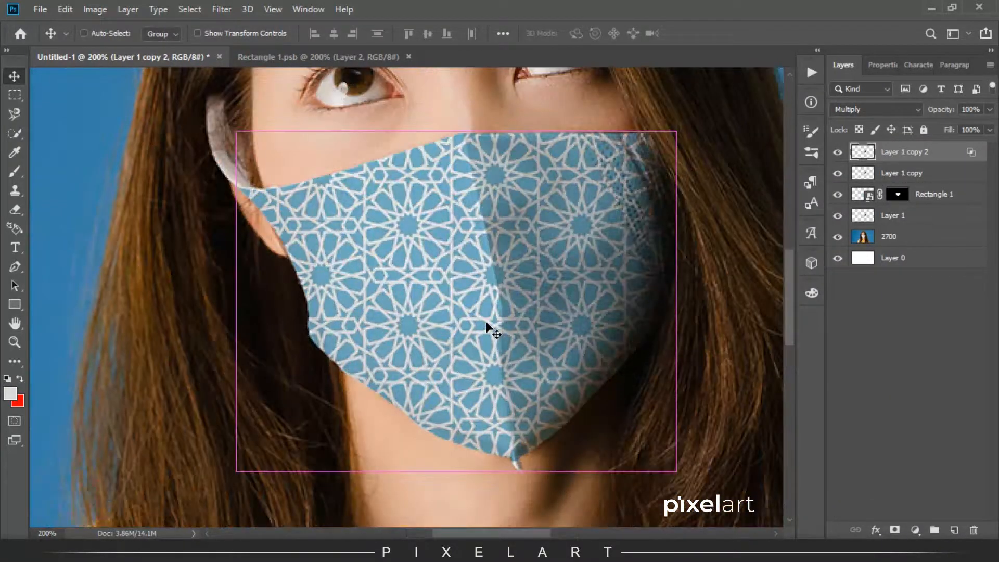
key(ctrl+minus)
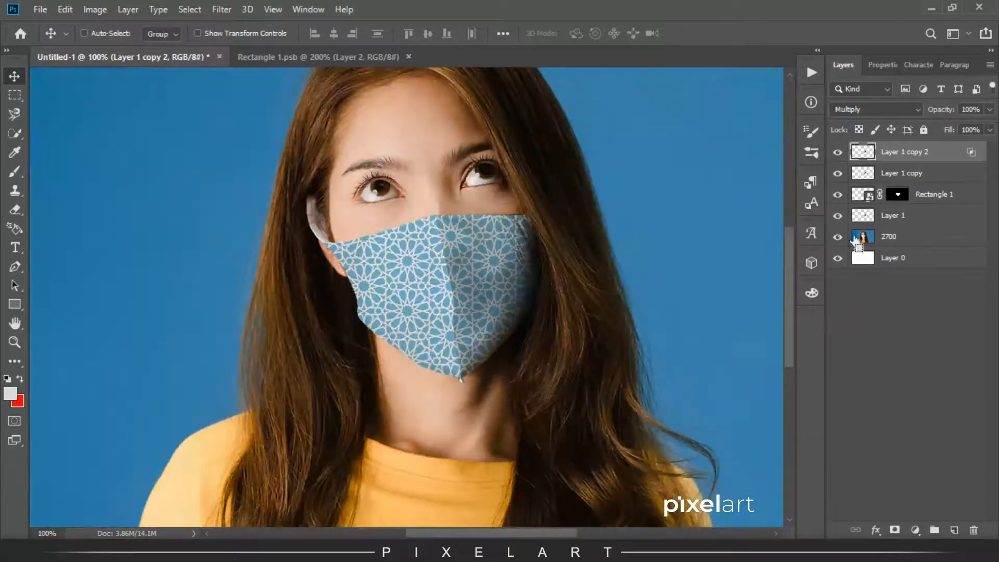
Compare neighbouring blend modes on the Rectangle 1 smart object layer, ending on Multiply
click(930, 196)
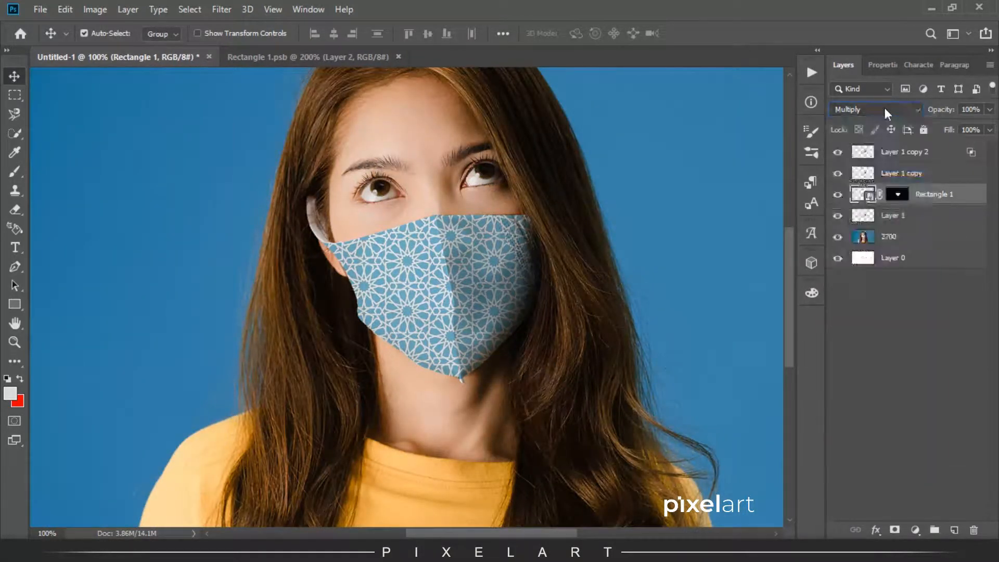
scroll(885, 109, down, 1)
scroll(885, 110, up, 2)
scroll(885, 107, down, 1)
key(ctrl+minus)
key(ctrl+minus)
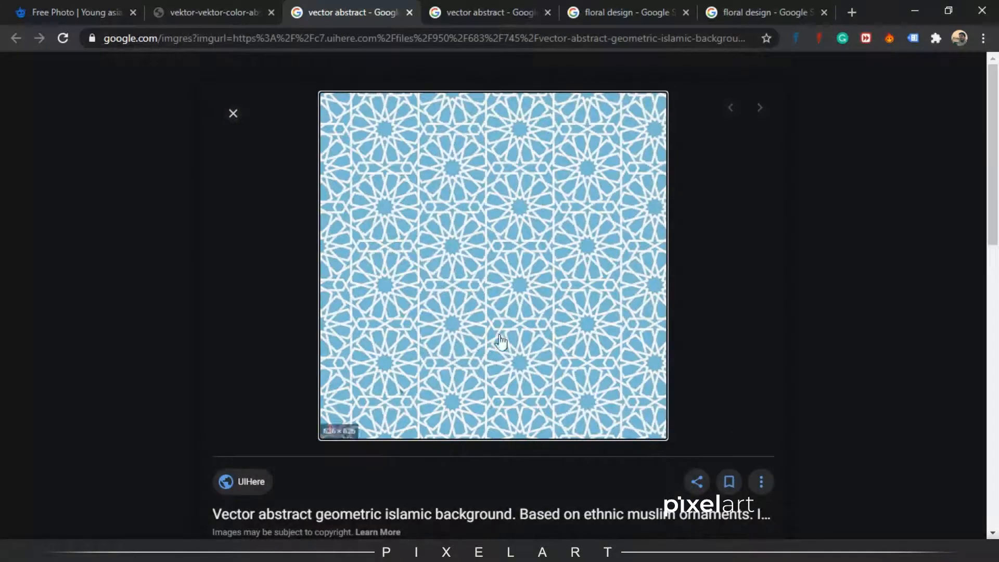
Switch to the browser, copy the turquoise bird pattern image, and paste it into the Rectangle 1 smart object
click(613, 7)
click(749, 8)
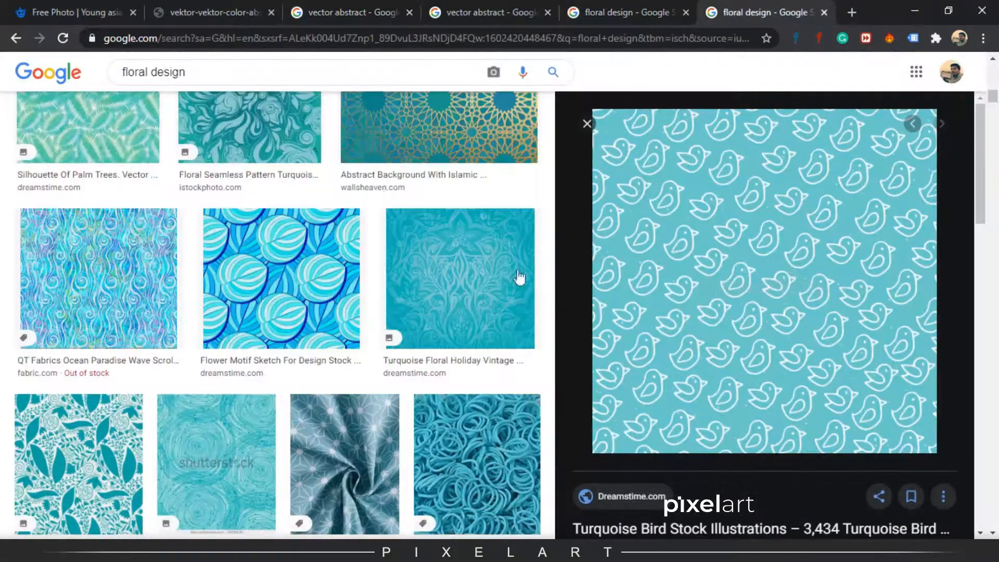
right_click(712, 249)
click(760, 410)
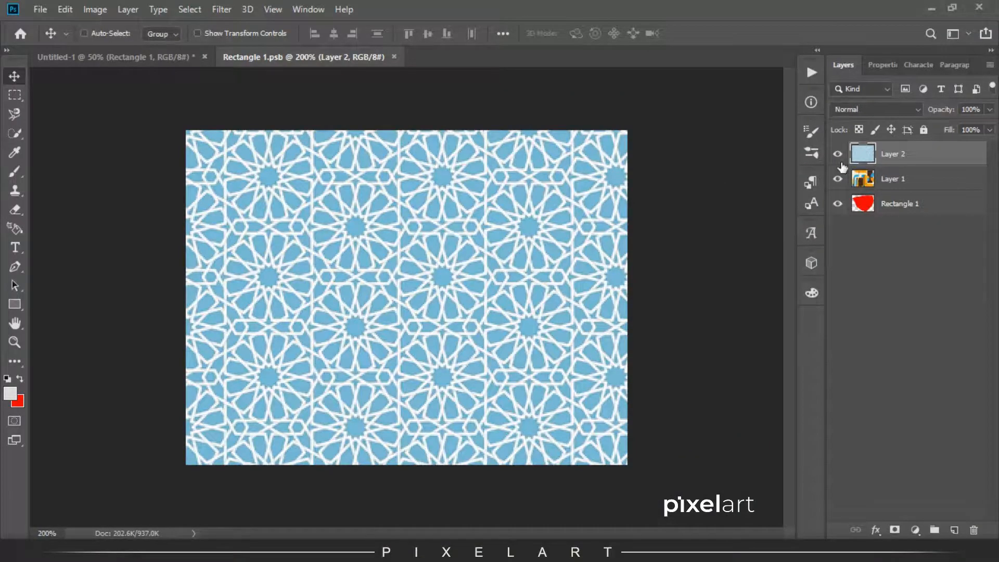
key(ctrl+v)
Scale the pasted bird pattern down to 38% so it still covers the whole smart object canvas
key(ctrl+t)
key(ctrl+0)
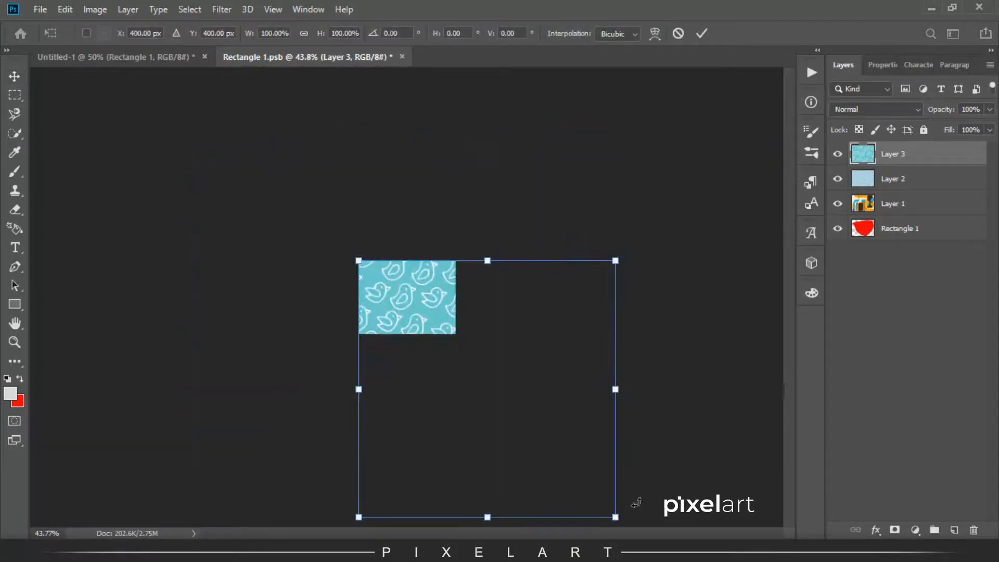
drag(616, 518, 438, 385)
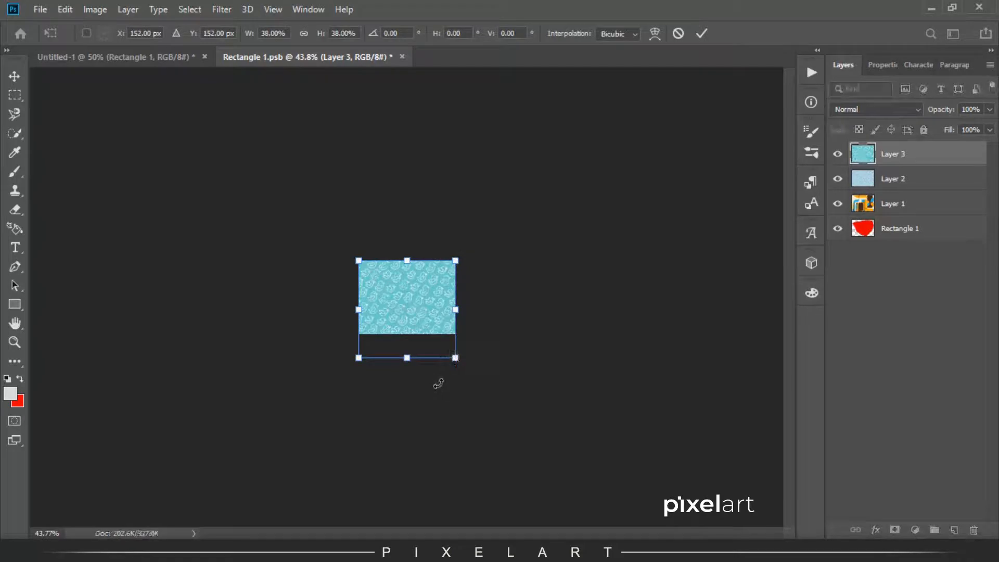
key(Return)
key(ctrl+0)
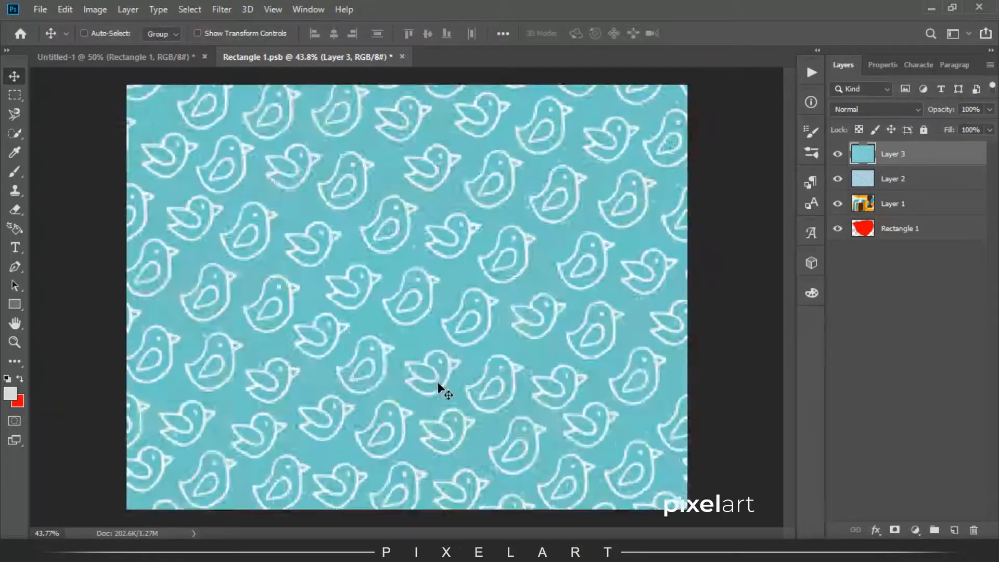
Save the smart object with the bird pattern and return to the Untitled-1 document to check the mask up close
click(40, 9)
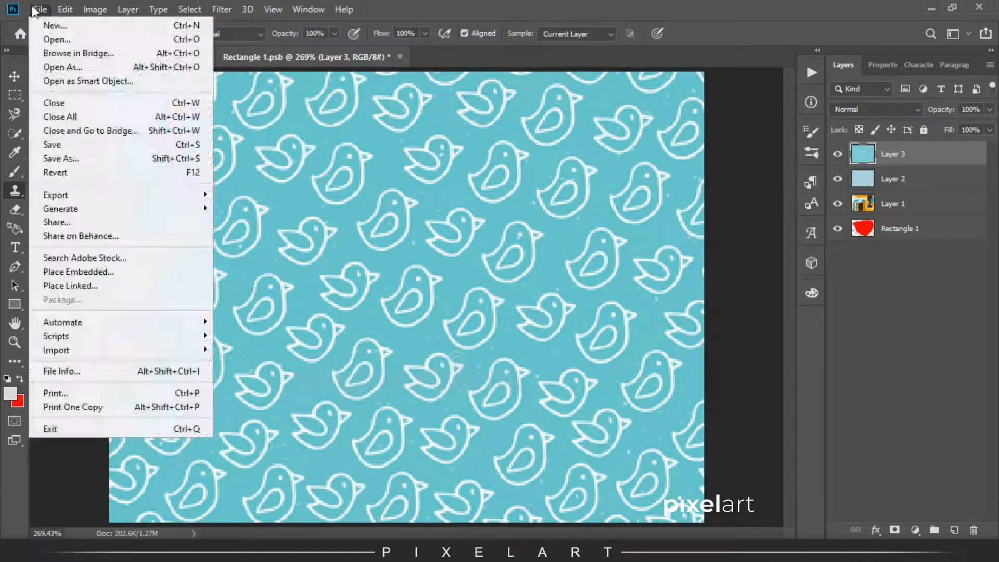
click(103, 145)
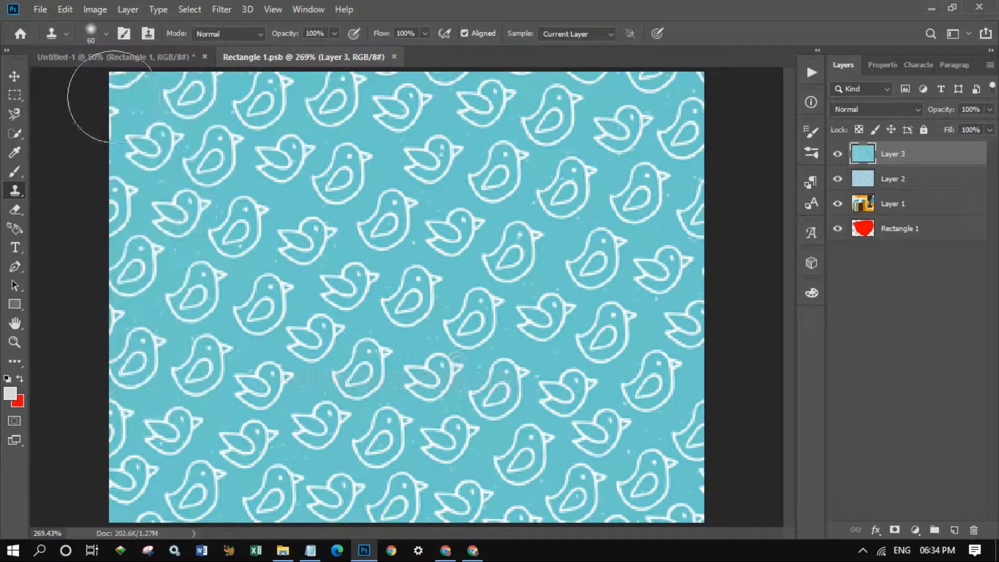
click(120, 56)
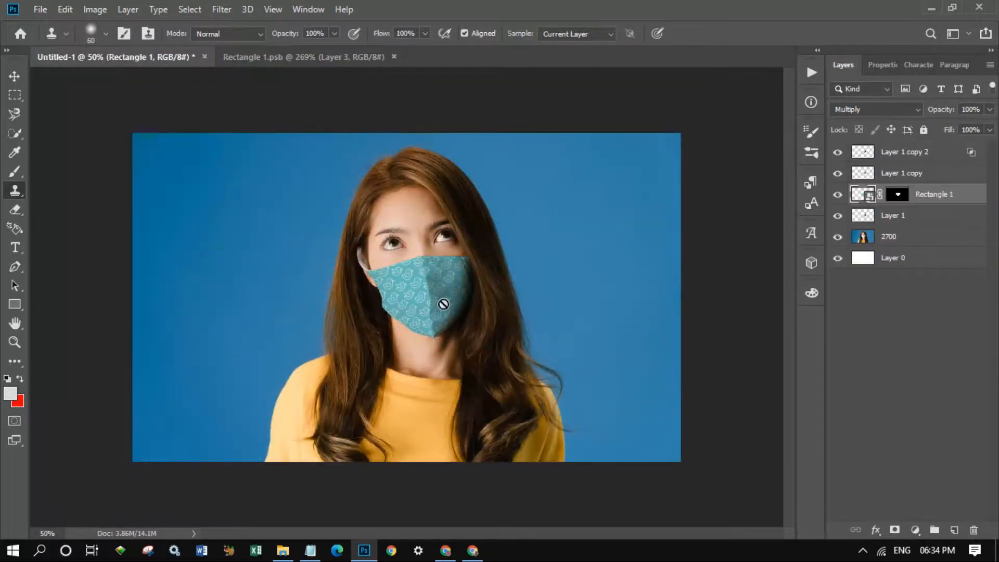
key(ctrl+plus)
key(ctrl+plus)
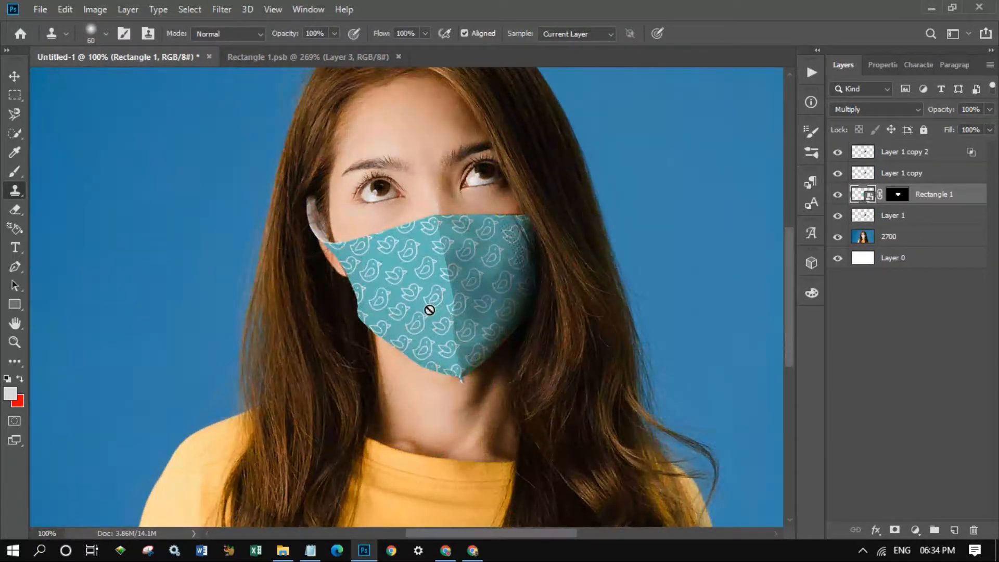